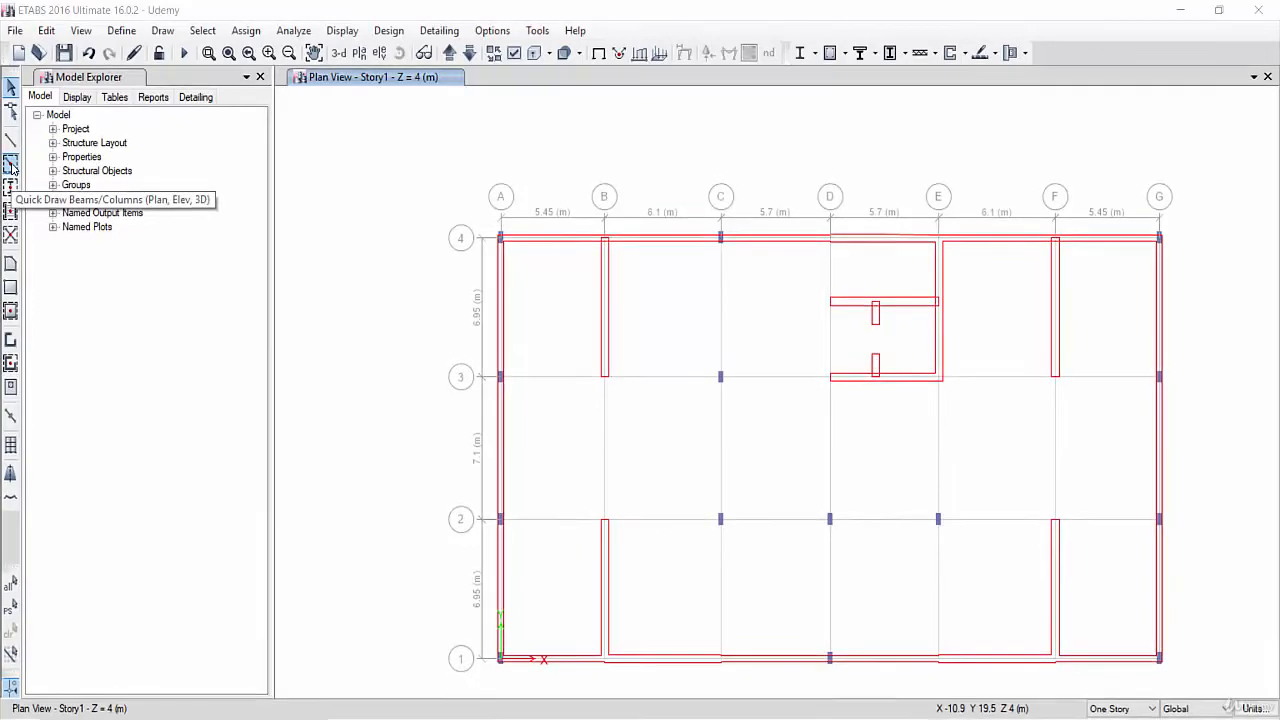
# Draw B 100*38 beams on grids C and D between 2 and 3, grid 3 from A to D, and grid 2 from A to G.
pyautogui.click(10, 163)
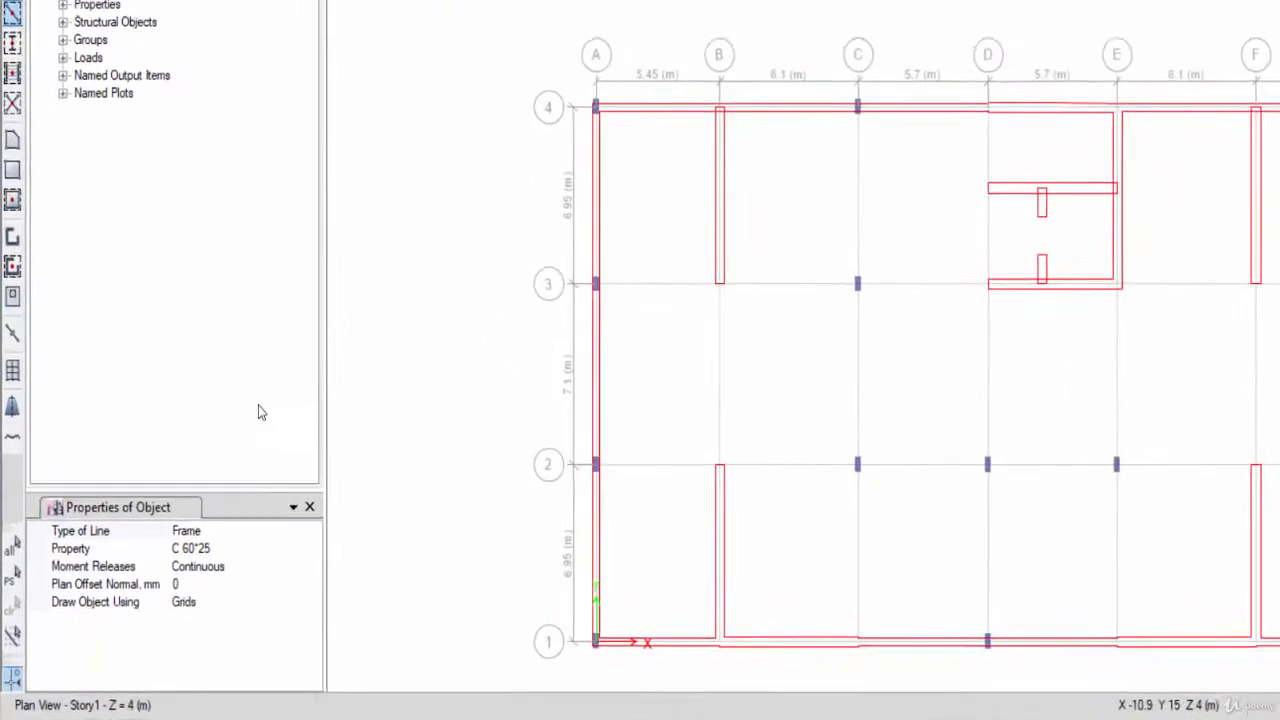
pyautogui.click(222, 526)
pyautogui.click(346, 527)
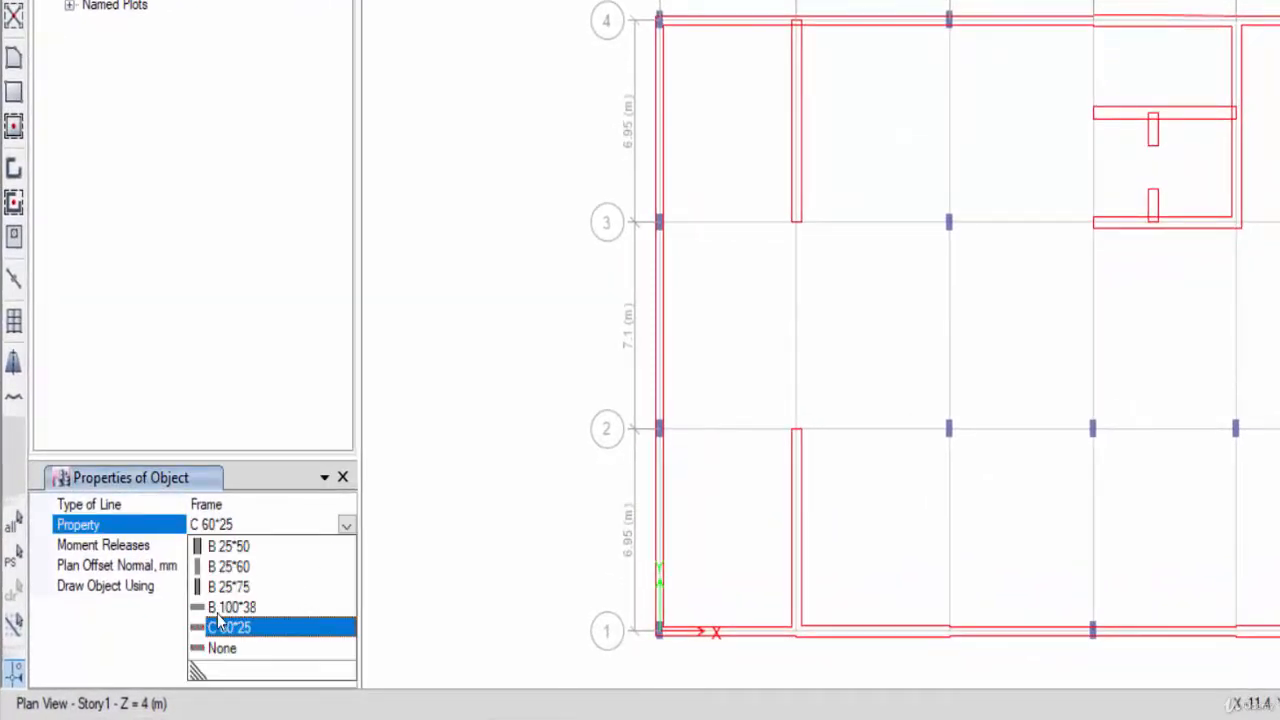
pyautogui.click(230, 607)
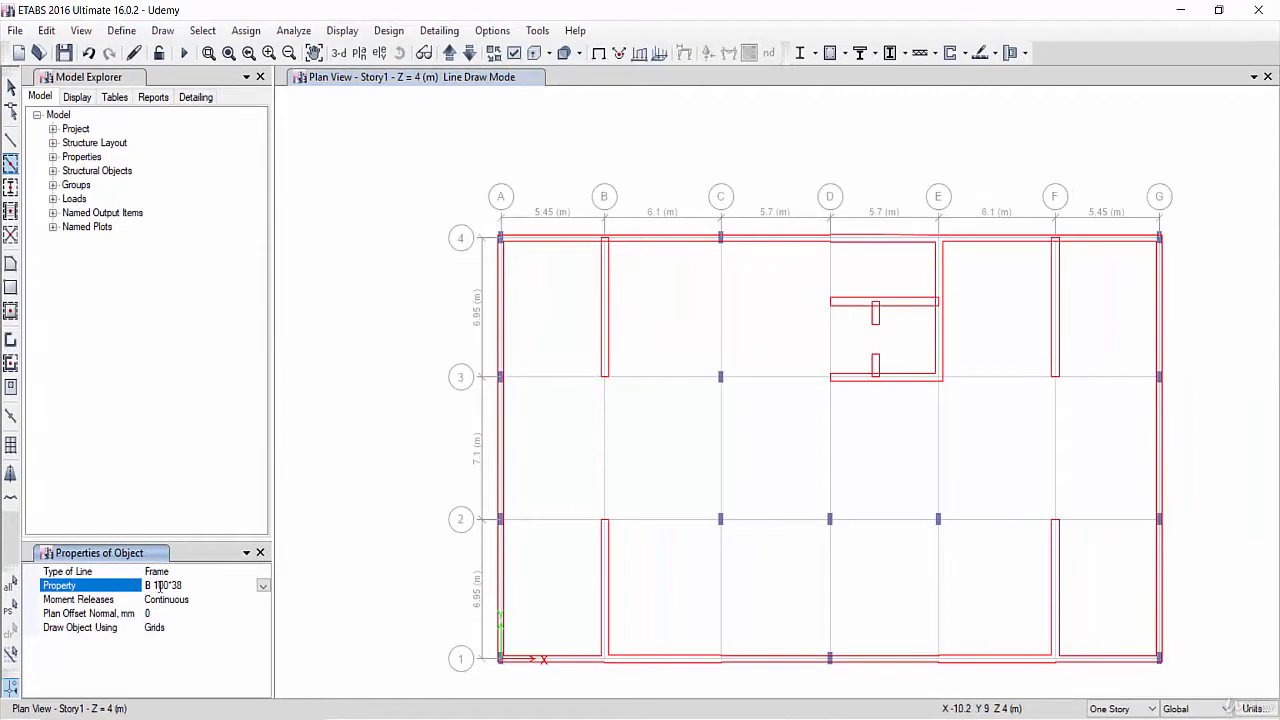
pyautogui.moveTo(757, 319); pyautogui.dragTo(868, 592)
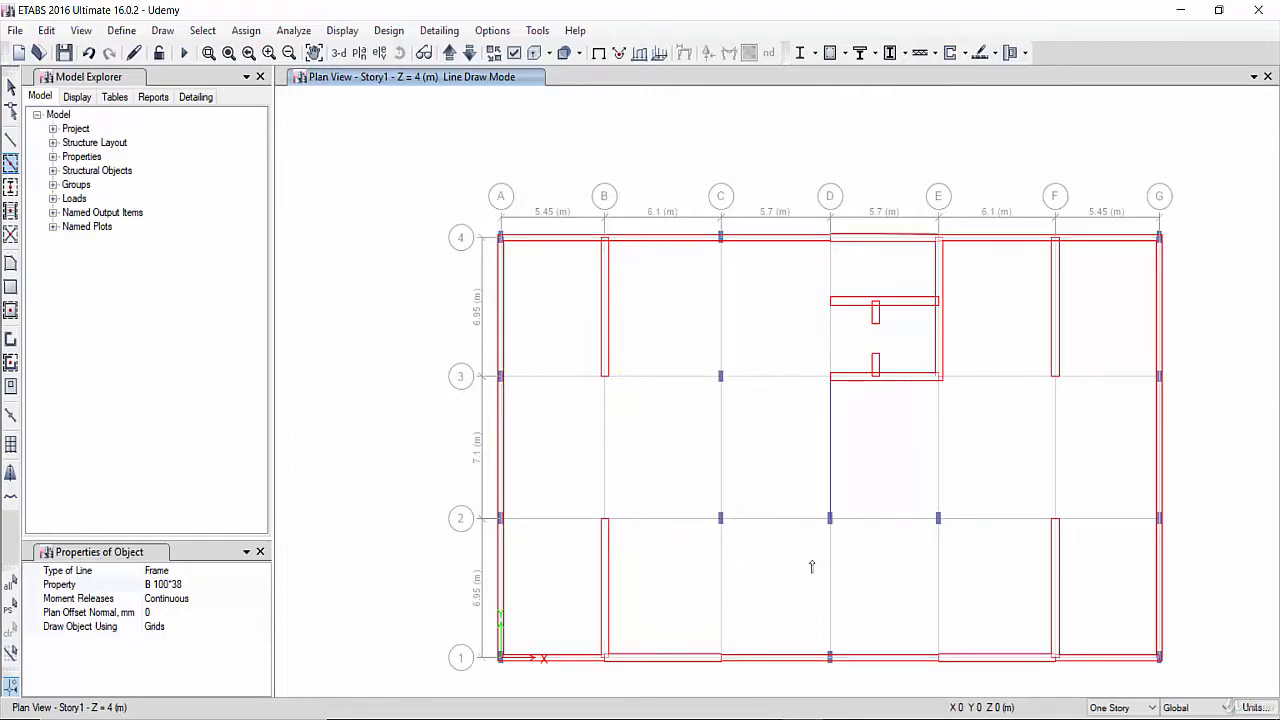
pyautogui.moveTo(682, 330); pyautogui.dragTo(788, 584)
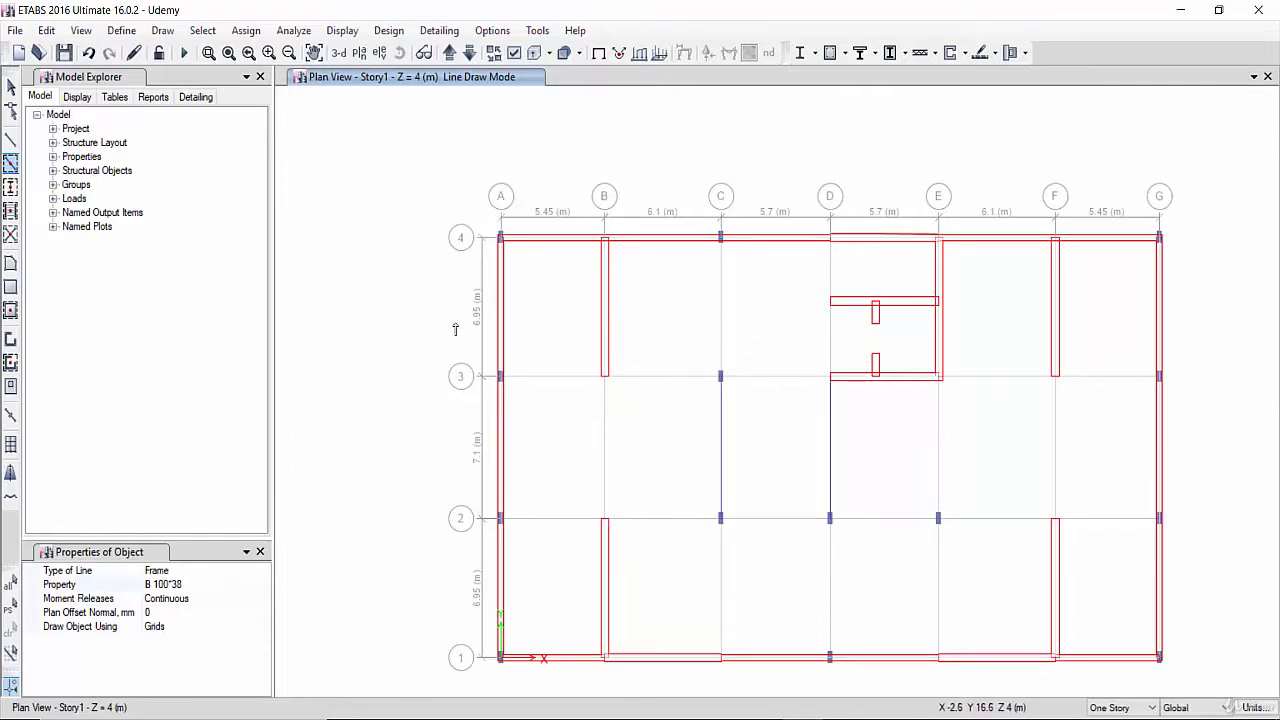
pyautogui.moveTo(455, 330); pyautogui.dragTo(850, 437)
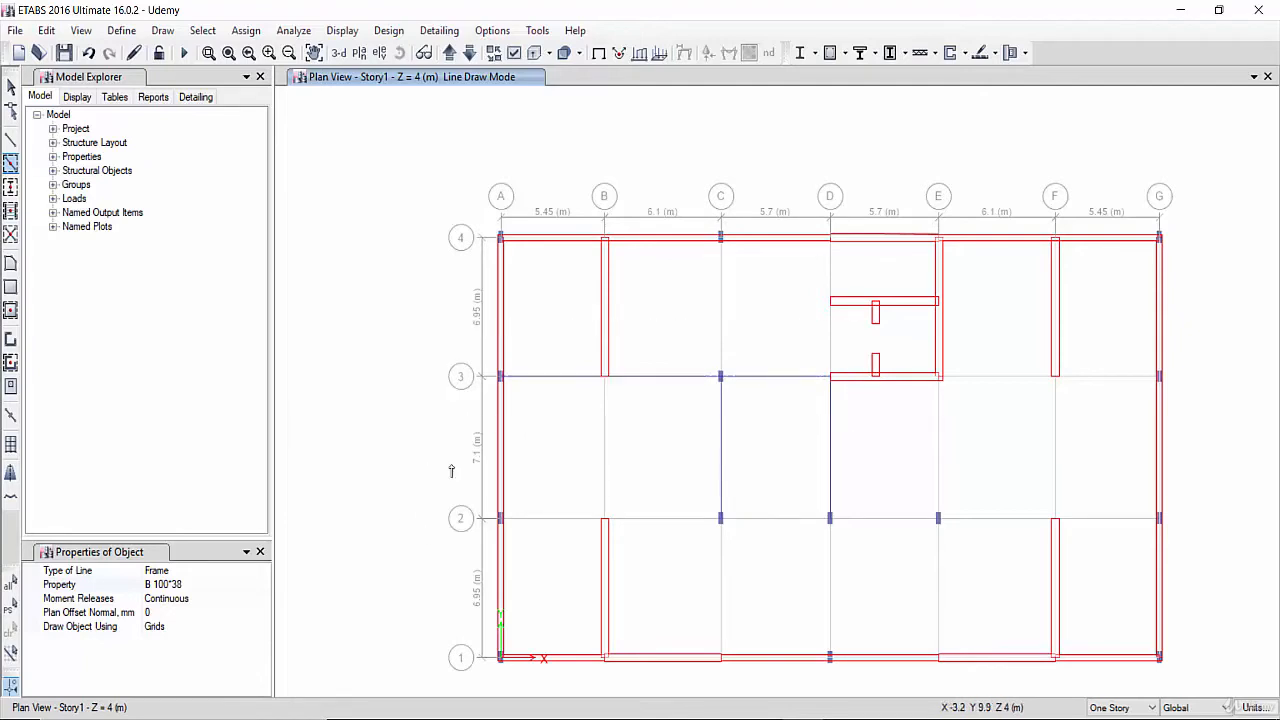
pyautogui.moveTo(451, 471); pyautogui.dragTo(1220, 574)
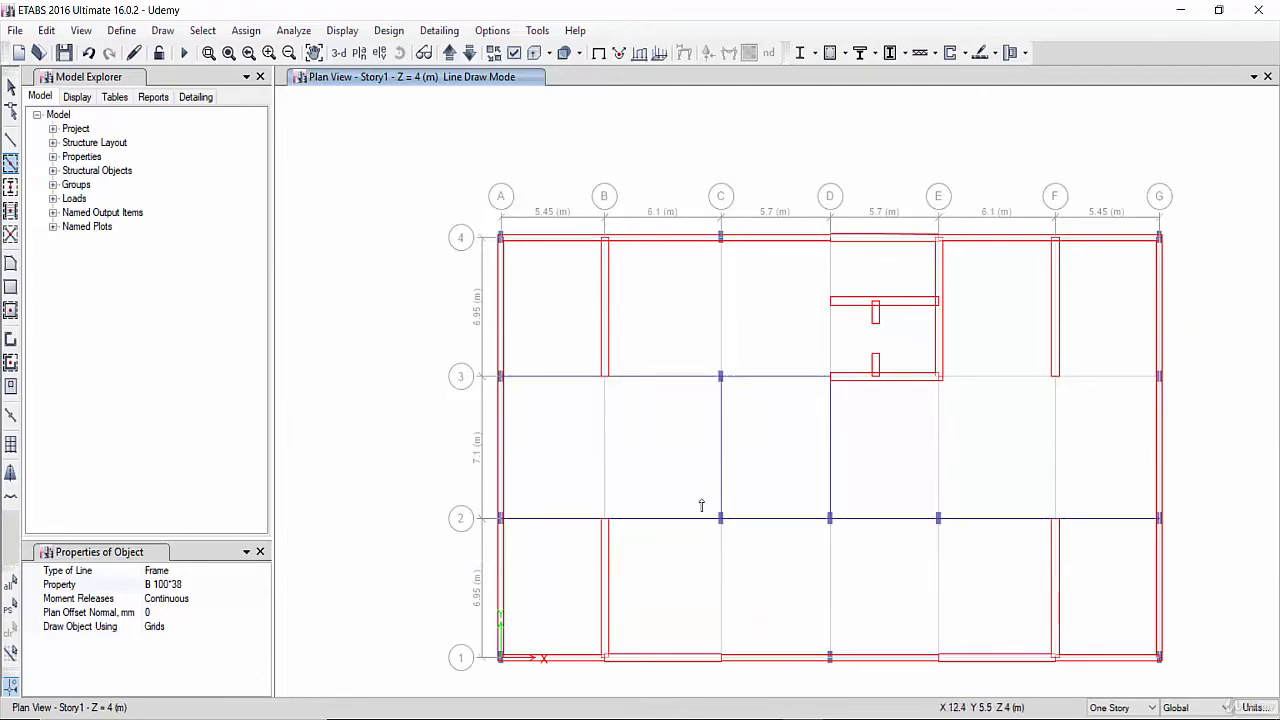
# Add the remaining interior B 100*38 beams on grids B to F, and on grid 3 from E to G.
pyautogui.moveTo(574, 337); pyautogui.dragTo(668, 562)
pyautogui.moveTo(700, 218); pyautogui.dragTo(758, 410)
pyautogui.moveTo(506, 268); pyautogui.dragTo(506, 270)
pyautogui.moveTo(374, 392); pyautogui.dragTo(555, 654)
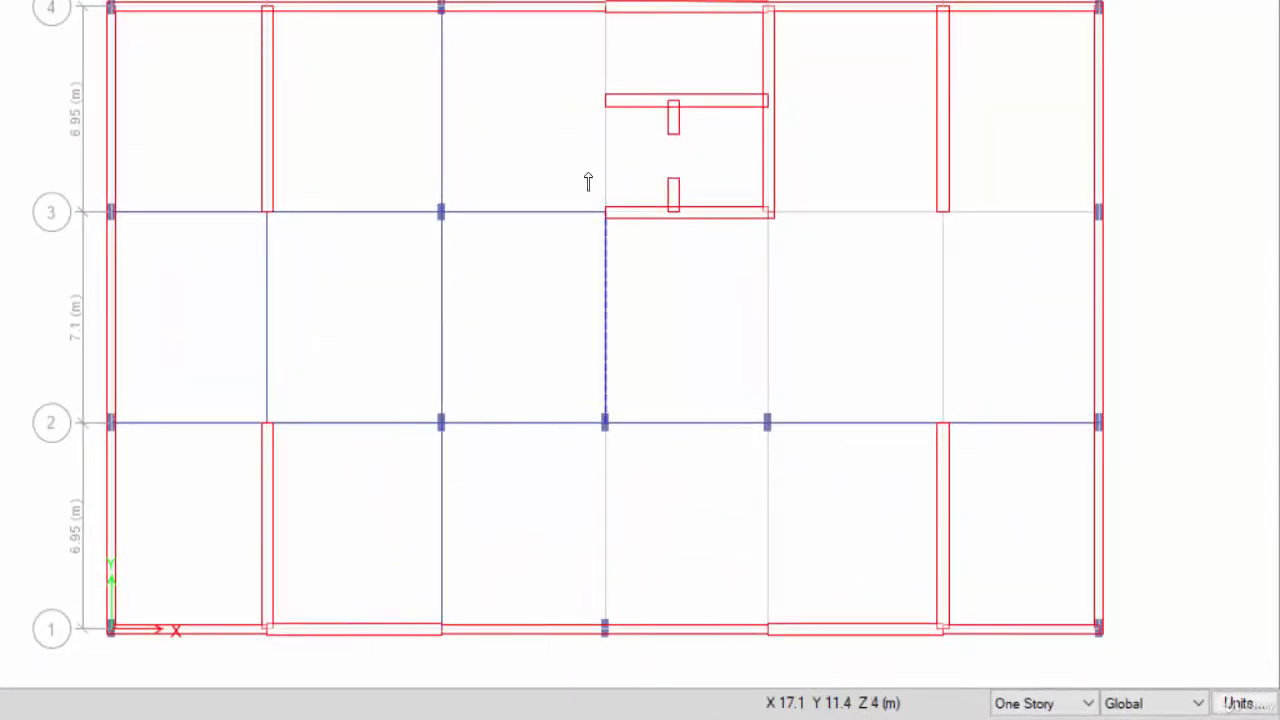
pyautogui.moveTo(562, 2); pyautogui.dragTo(654, 249)
pyautogui.moveTo(561, 413); pyautogui.dragTo(683, 688)
pyautogui.moveTo(741, 143); pyautogui.dragTo(826, 682)
pyautogui.moveTo(889, 108); pyautogui.dragTo(1008, 492)
pyautogui.moveTo(735, 150); pyautogui.dragTo(1188, 300)
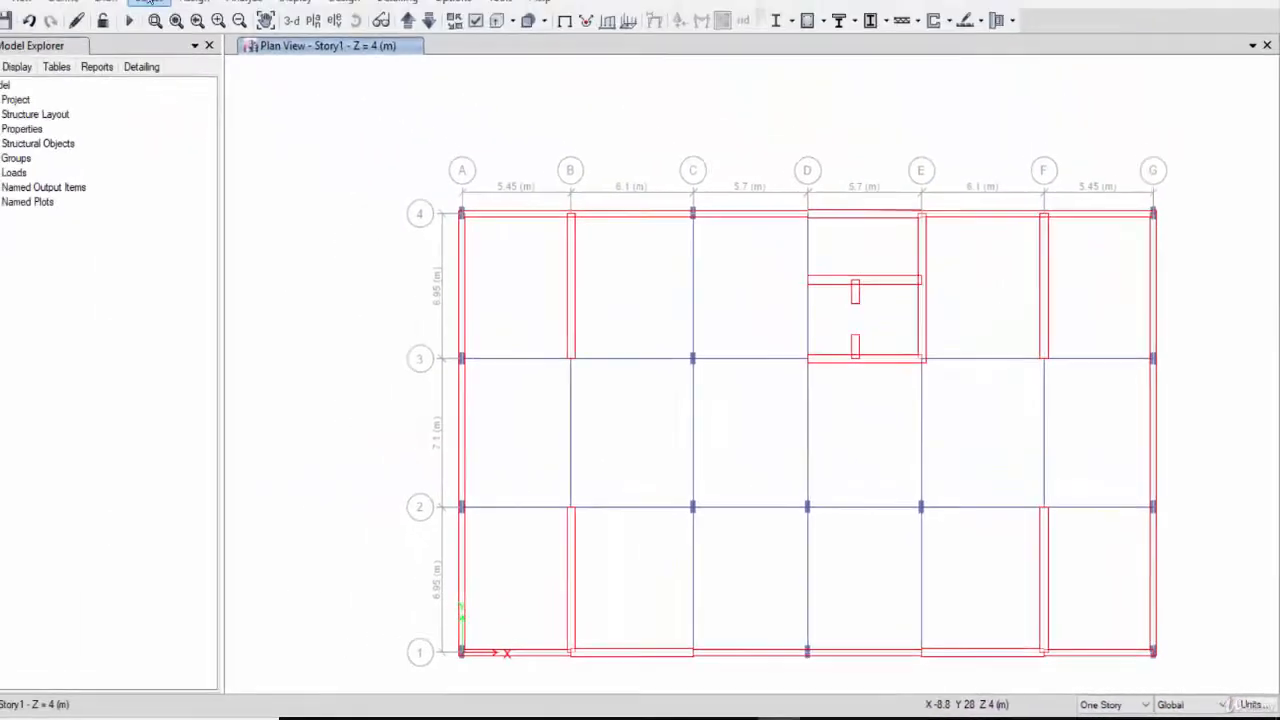
# Select all beams by object type and replicate them on Story2 and Story3.
pyautogui.click(150, 2)
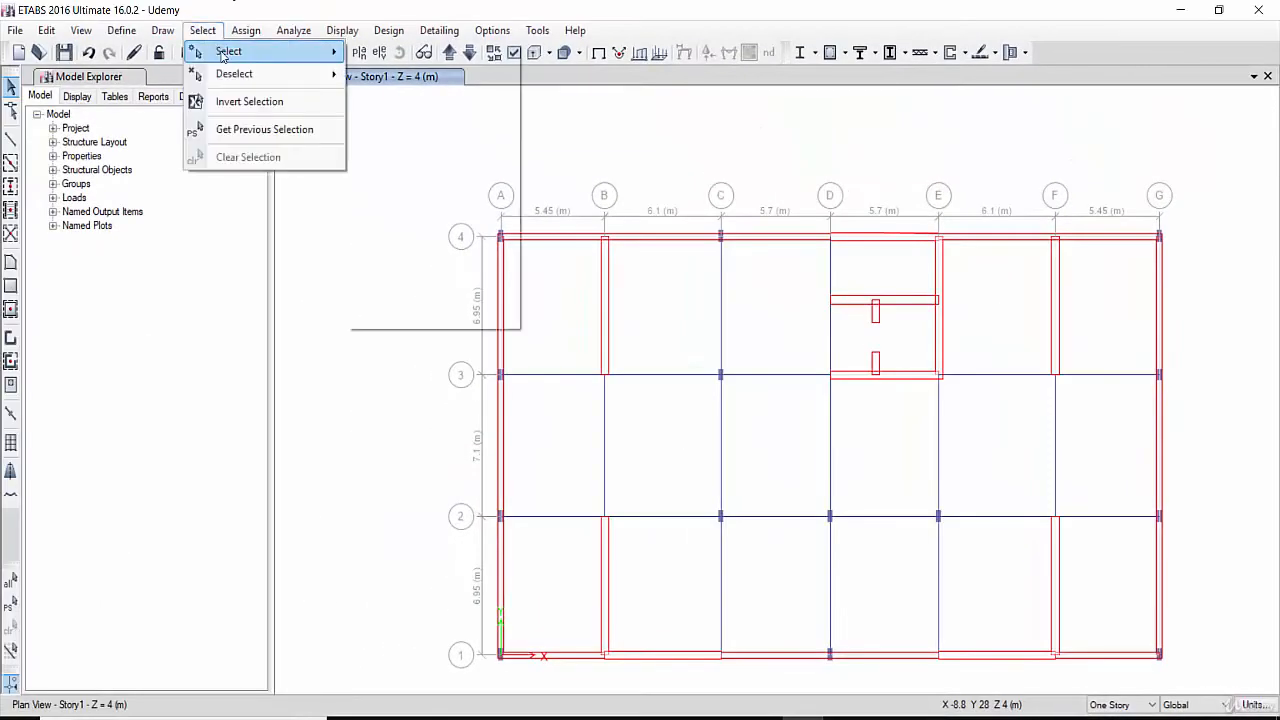
pyautogui.moveTo(177, 17)
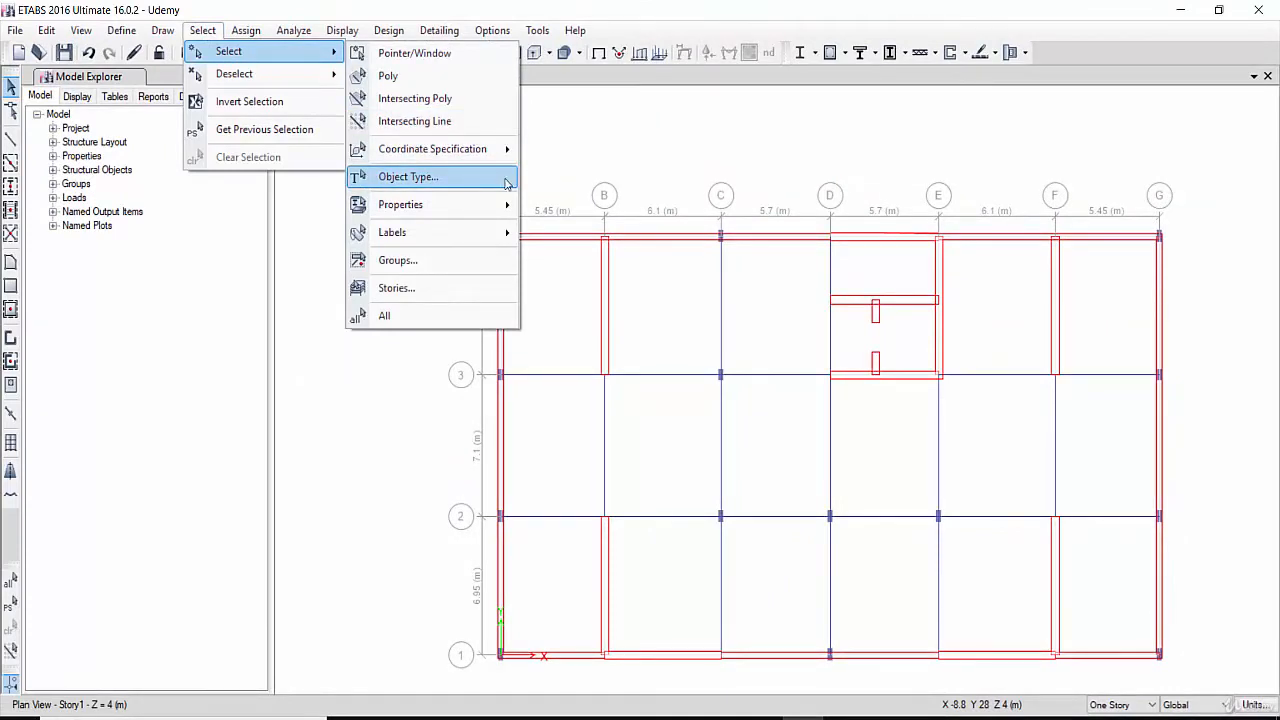
pyautogui.click(507, 180)
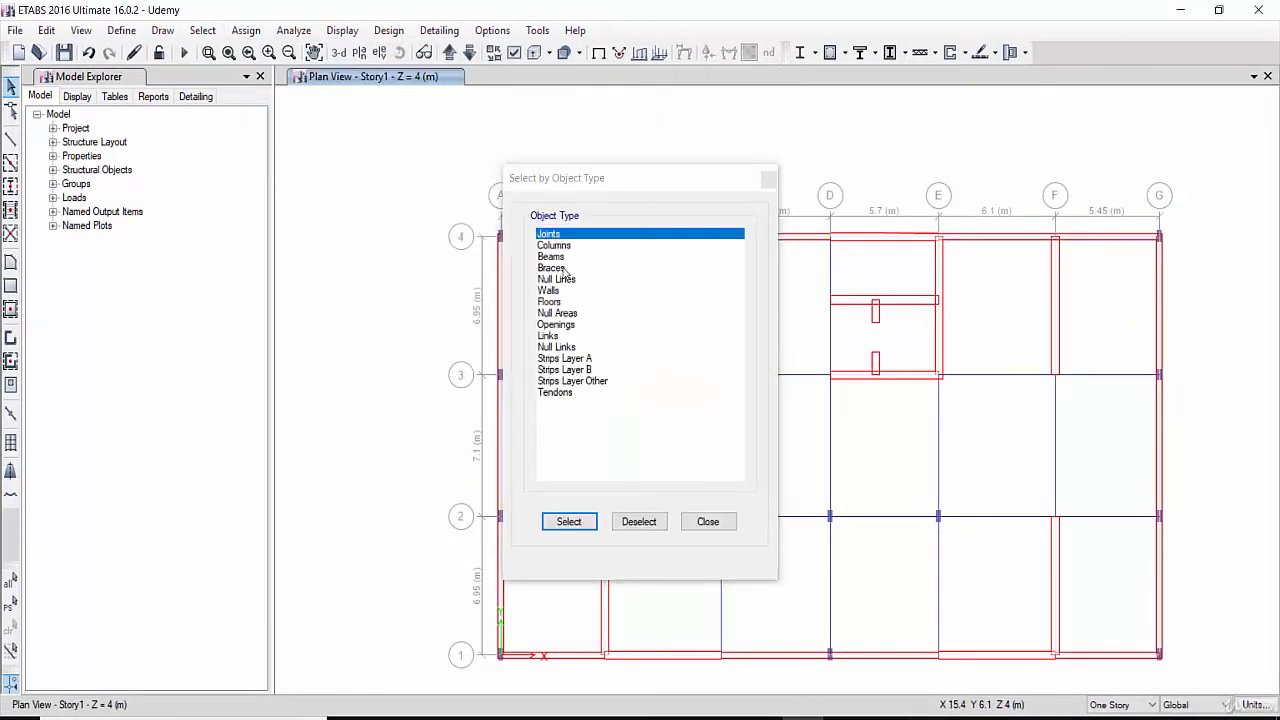
pyautogui.click(564, 258)
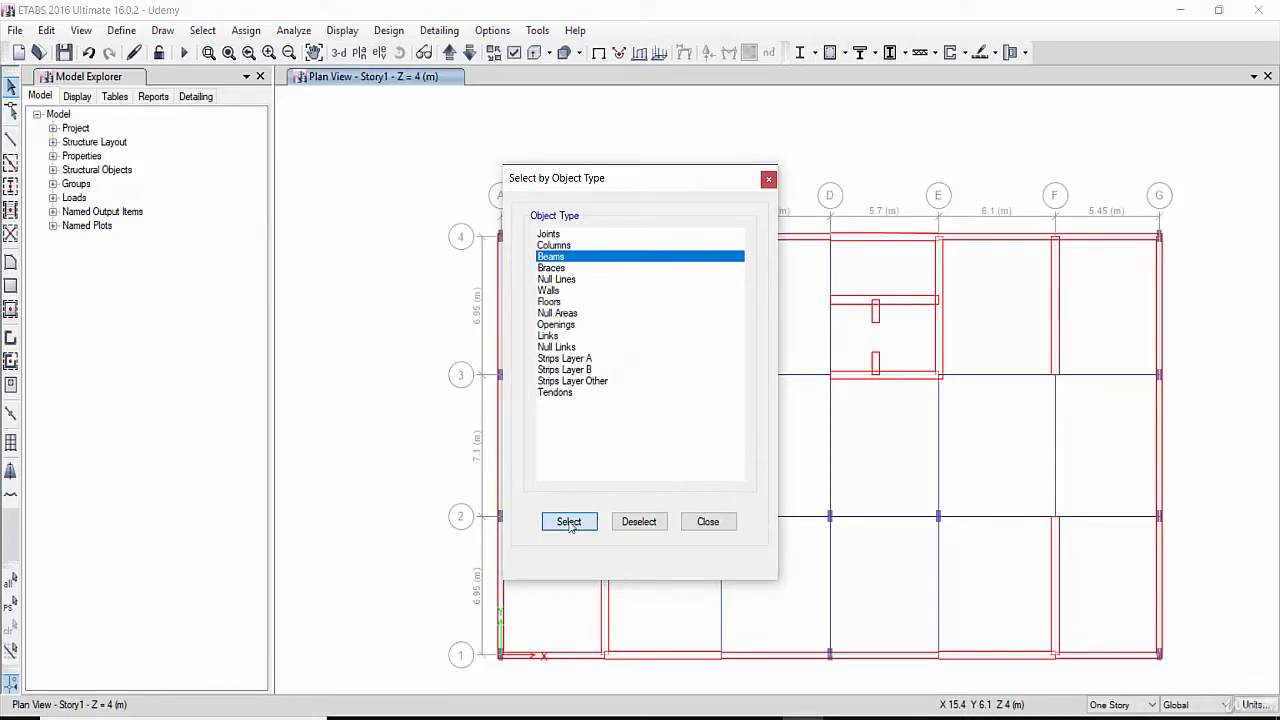
pyautogui.click(569, 522)
pyautogui.click(553, 245)
pyautogui.click(708, 521)
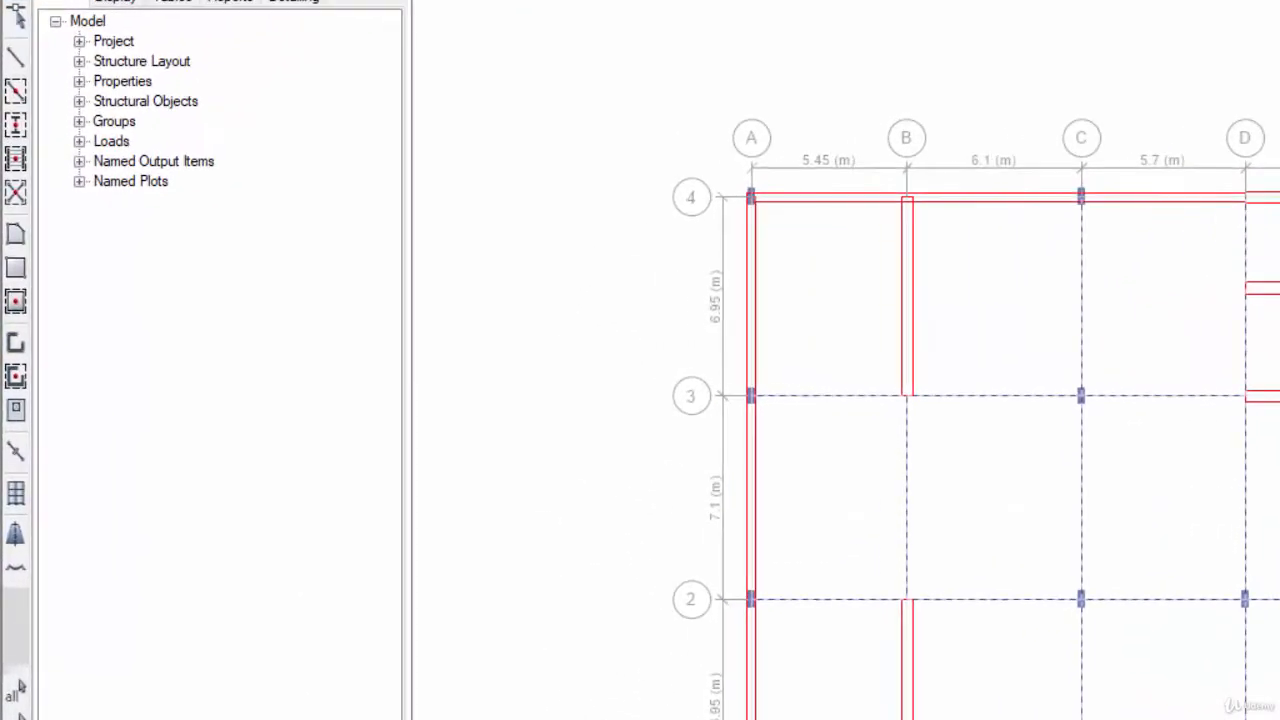
pyautogui.hotkey('alt', 'e')
pyautogui.click(160, 291)
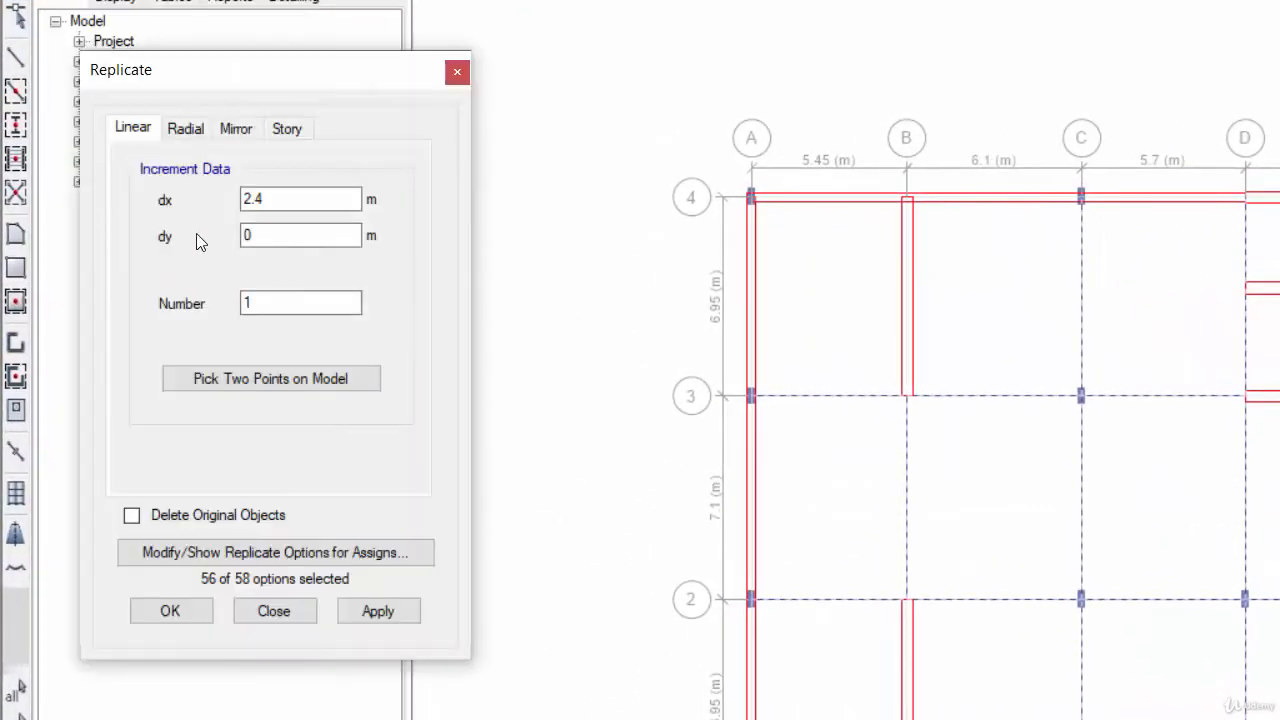
pyautogui.click(287, 128)
pyautogui.moveTo(386, 300); pyautogui.dragTo(386, 385)
pyautogui.click(175, 365)
pyautogui.keyDown('shift'); pyautogui.click(187, 348); pyautogui.keyUp('shift')
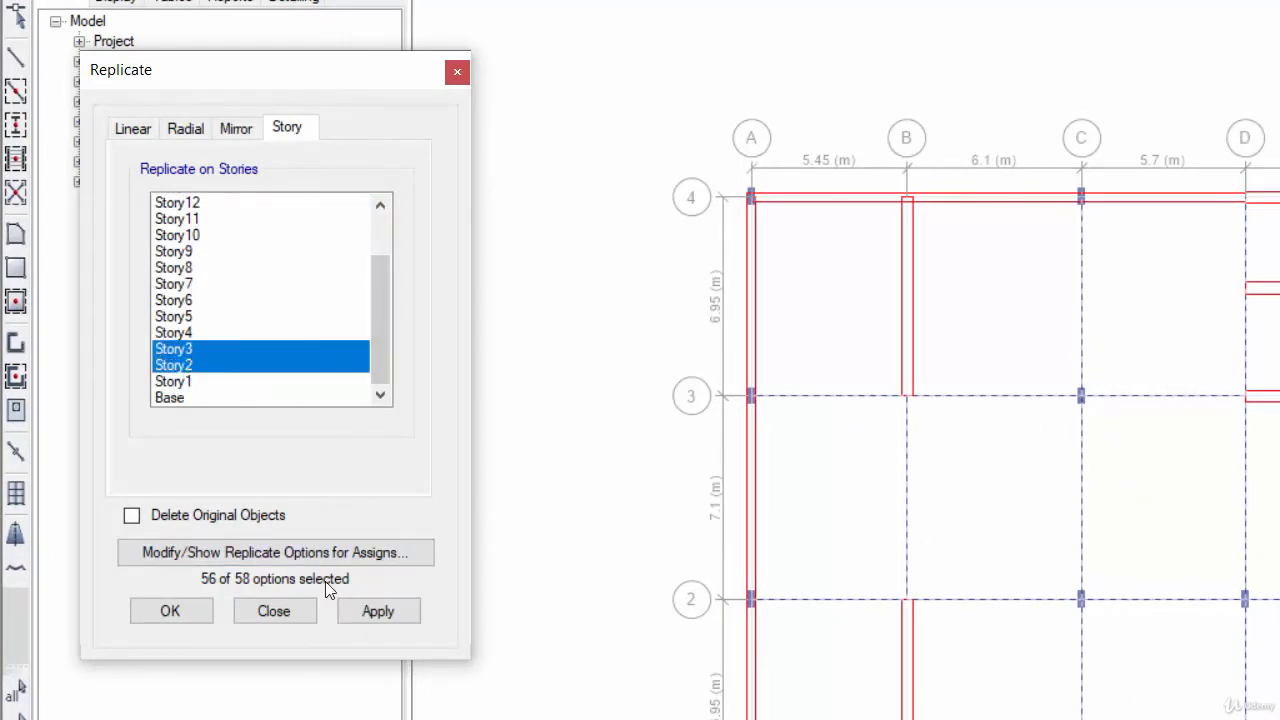
pyautogui.click(187, 614)
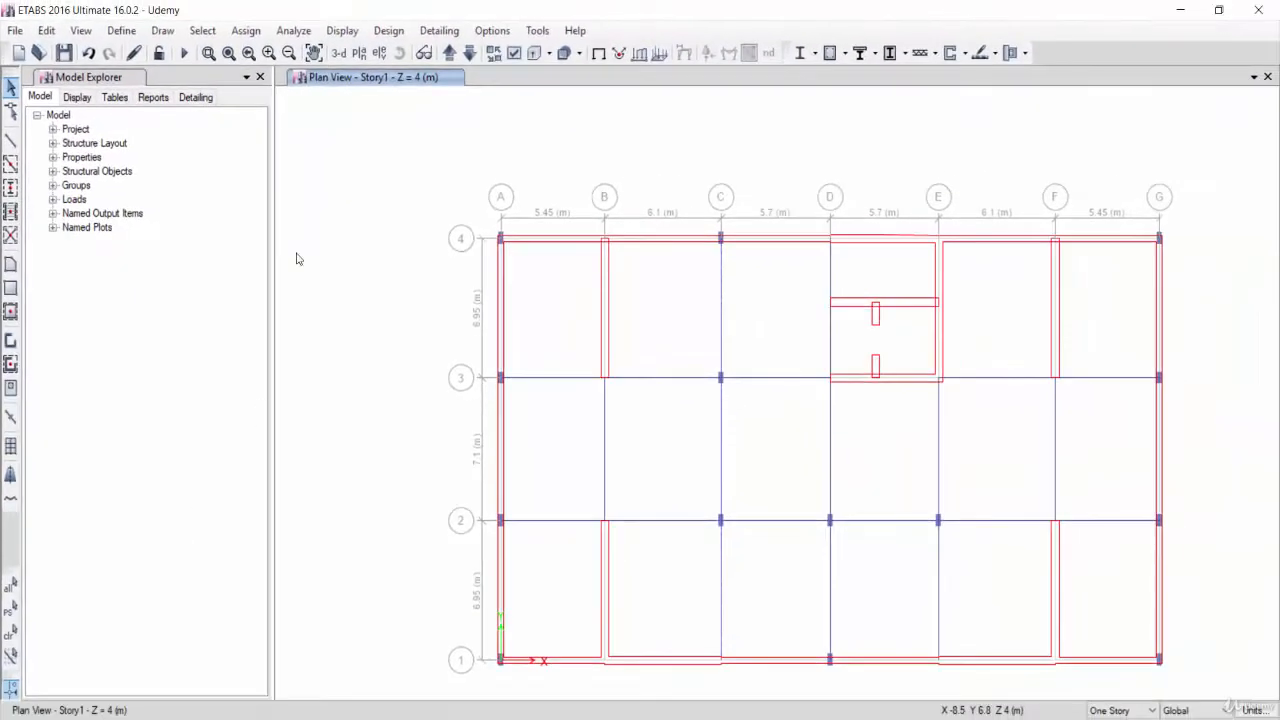
# In the Story2 plan, draw B 25*75 edge beams along grid A and along grid 1 from A to B.
pyautogui.click(450, 54)
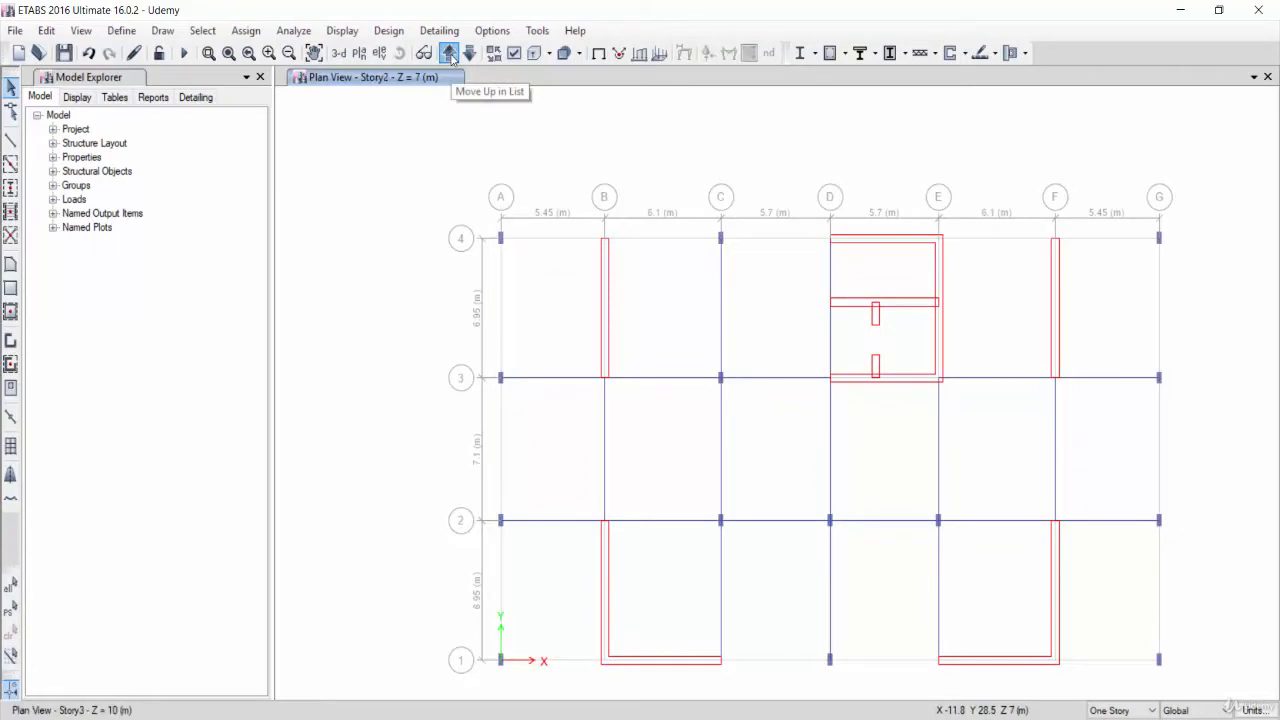
pyautogui.click(468, 54)
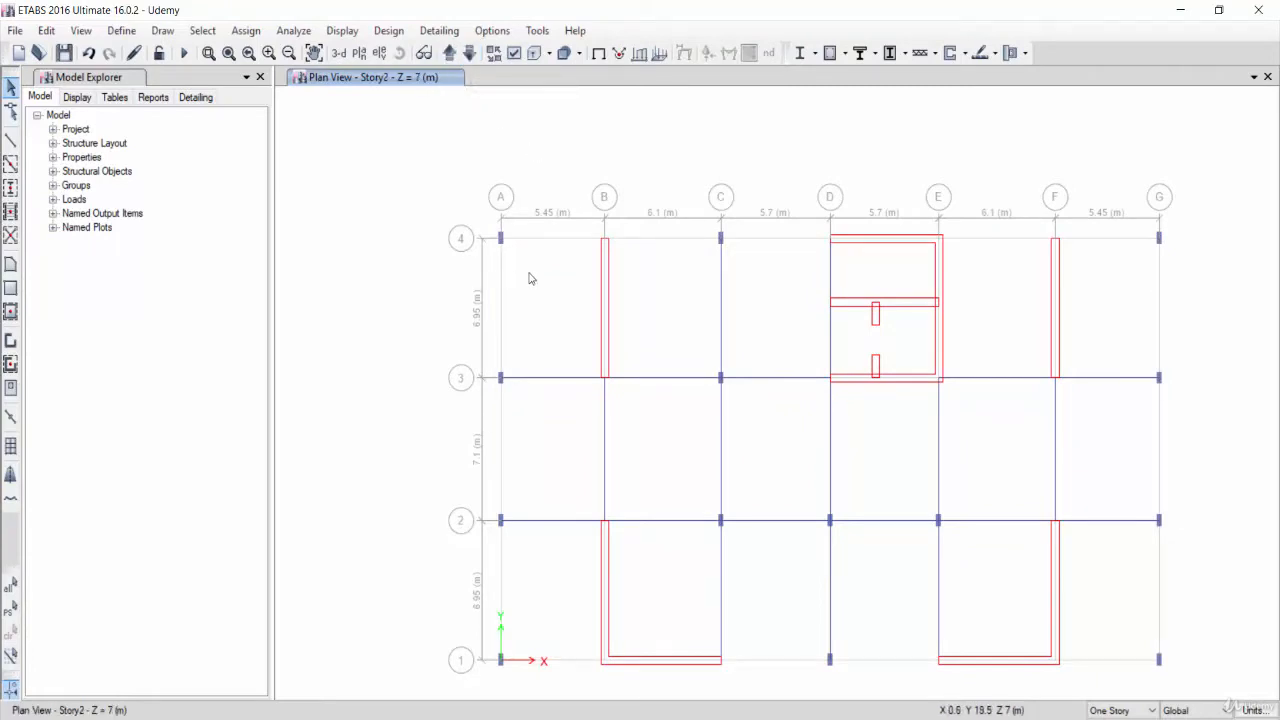
pyautogui.click(10, 163)
pyautogui.click(190, 586)
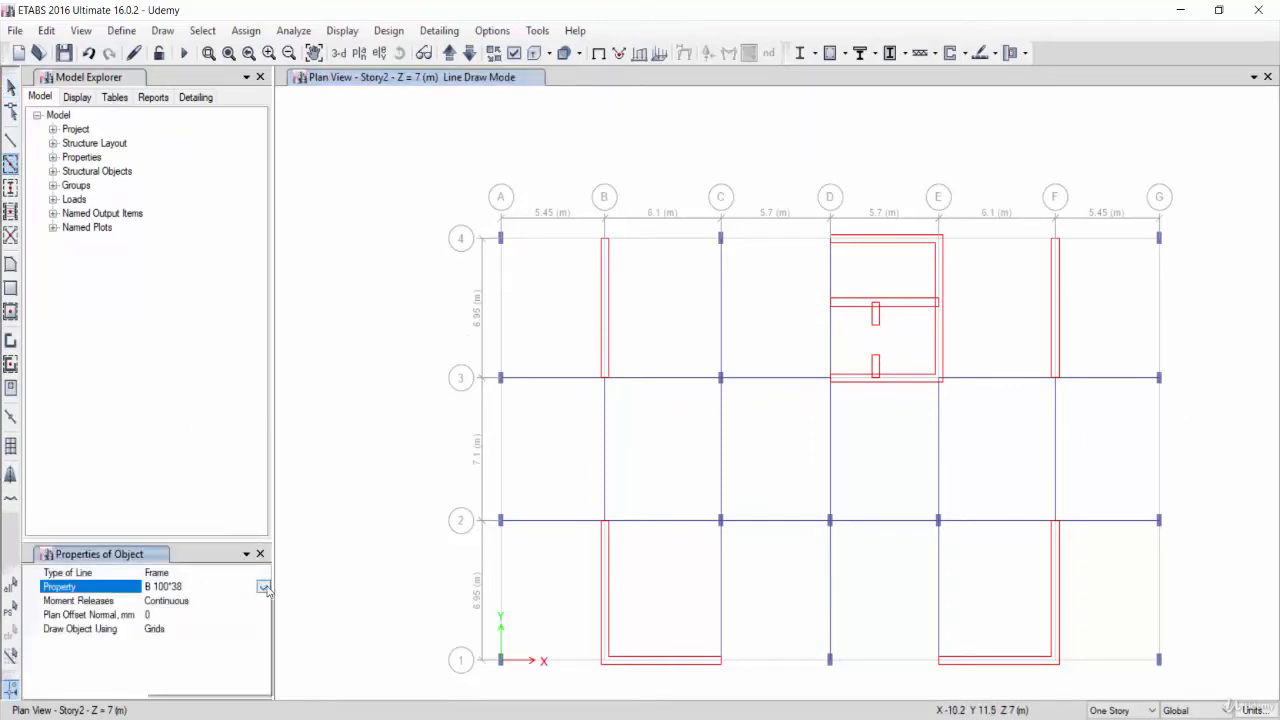
pyautogui.click(262, 587)
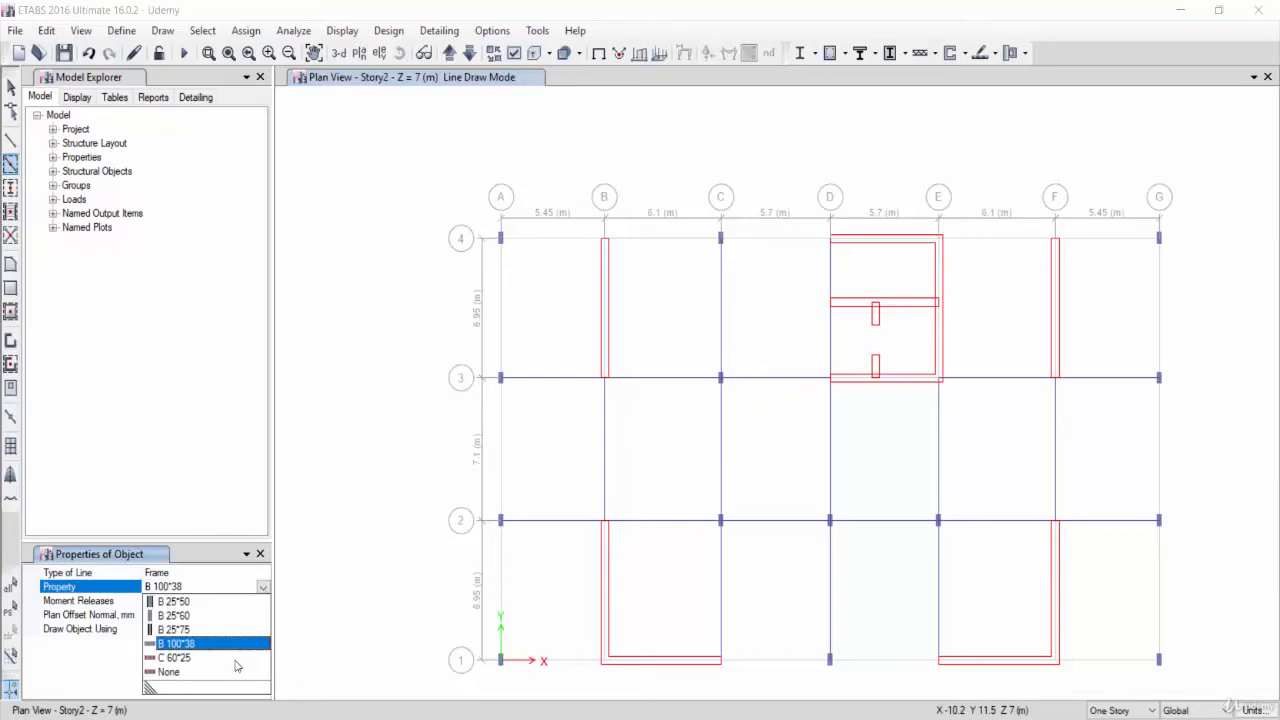
pyautogui.click(177, 630)
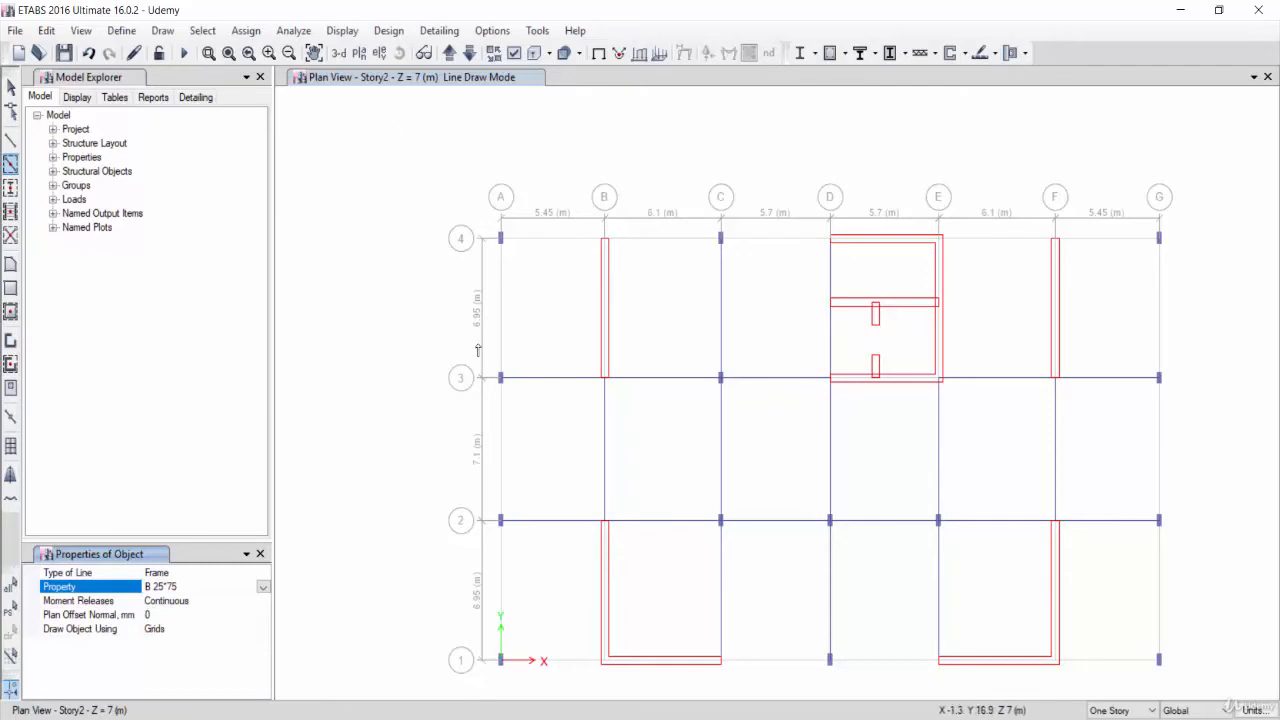
pyautogui.moveTo(453, 215); pyautogui.dragTo(543, 678)
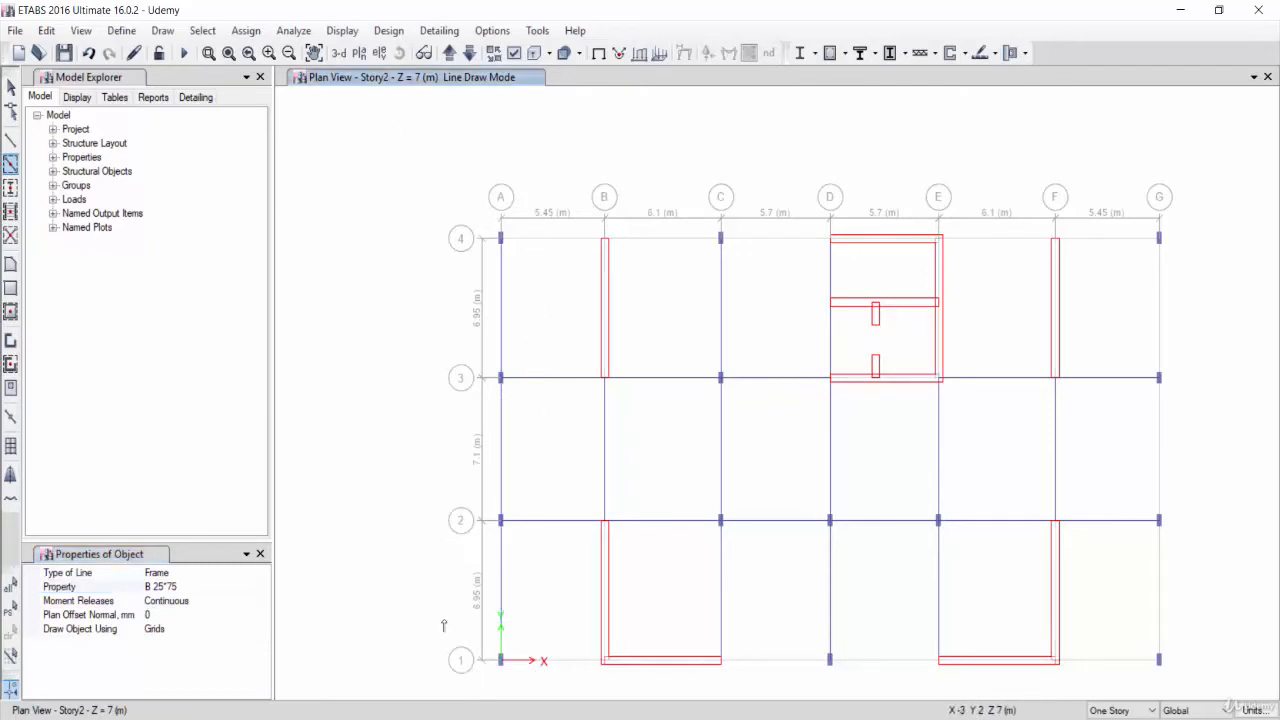
pyautogui.moveTo(451, 616)
pyautogui.mouseDown()
pyautogui.moveTo(697, 710)
pyautogui.moveTo(680, 690)
pyautogui.moveTo(535, 686)
pyautogui.mouseUp()
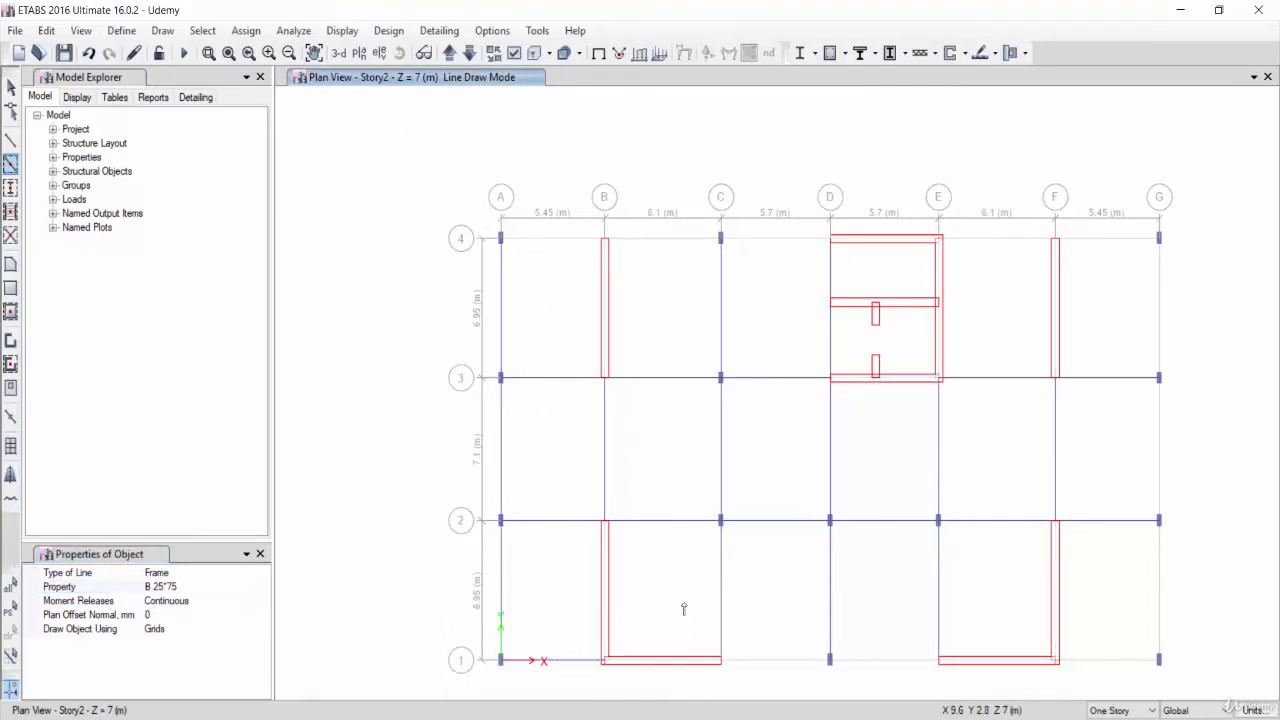
# Complete the B 25*75 edge beams along grid 1 from C to E and F to G, along grid G, and along grid 4 outside the core.
pyautogui.moveTo(689, 603); pyautogui.dragTo(953, 690)
pyautogui.moveTo(1022, 621)
pyautogui.mouseDown()
pyautogui.moveTo(1114, 680)
pyautogui.moveTo(1203, 691)
pyautogui.mouseUp()
pyautogui.moveTo(1116, 194)
pyautogui.mouseDown()
pyautogui.moveTo(1212, 508)
pyautogui.moveTo(1228, 688)
pyautogui.mouseUp()
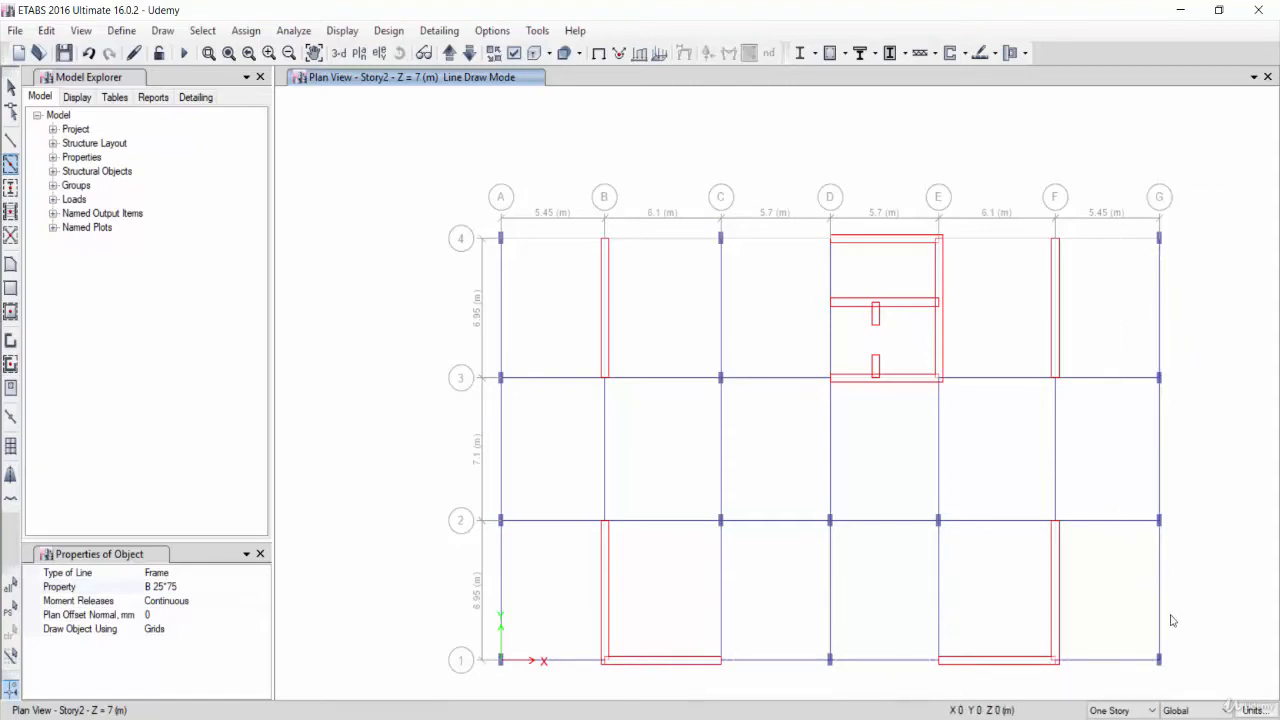
pyautogui.moveTo(459, 182)
pyautogui.mouseDown()
pyautogui.moveTo(863, 234)
pyautogui.moveTo(846, 262)
pyautogui.mouseUp()
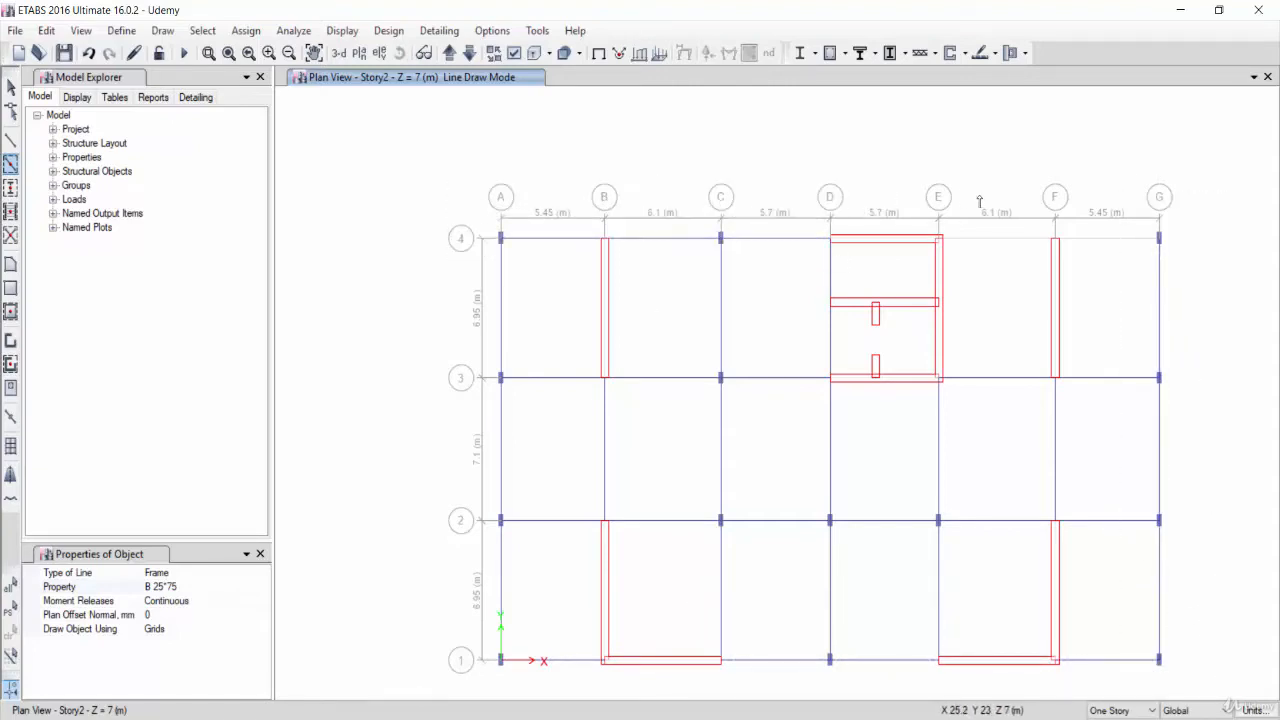
pyautogui.moveTo(922, 198)
pyautogui.mouseDown()
pyautogui.moveTo(1115, 281)
pyautogui.moveTo(1186, 271)
pyautogui.mouseUp()
pyautogui.press('Escape')
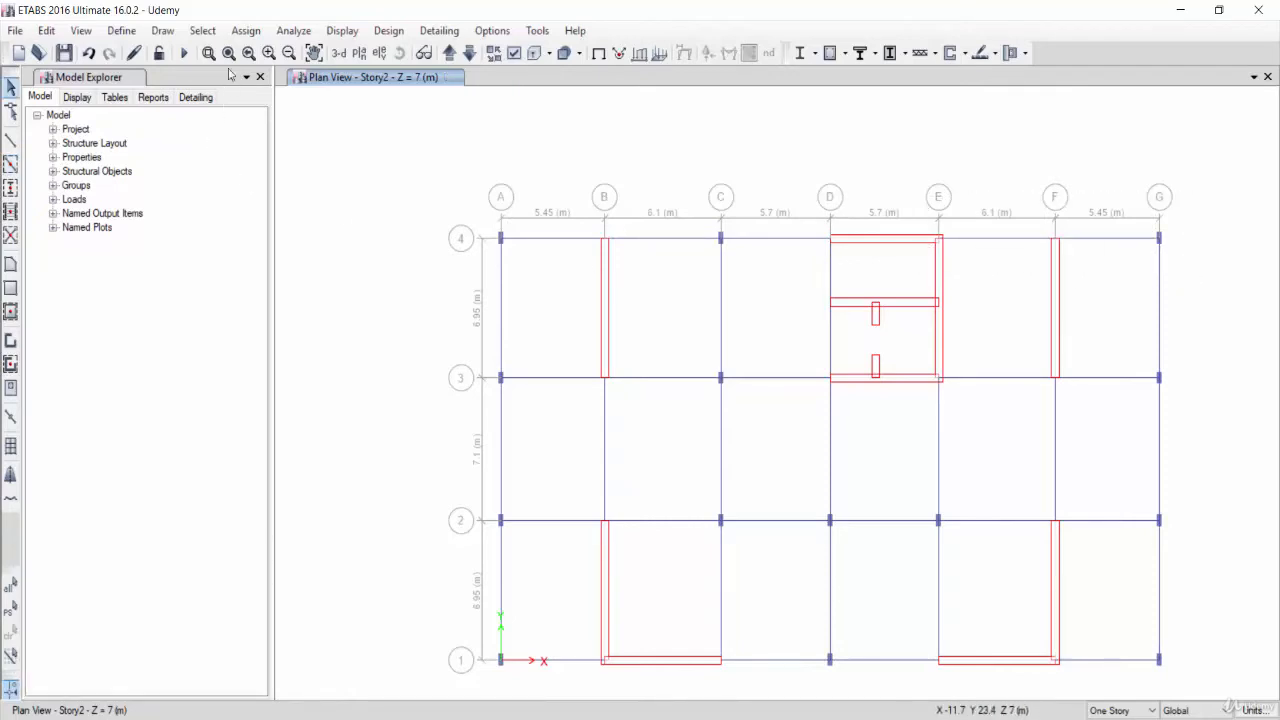
# Select all frames with the B 25*75 section by frame property.
pyautogui.click(199, 33)
pyautogui.moveTo(222, 51)
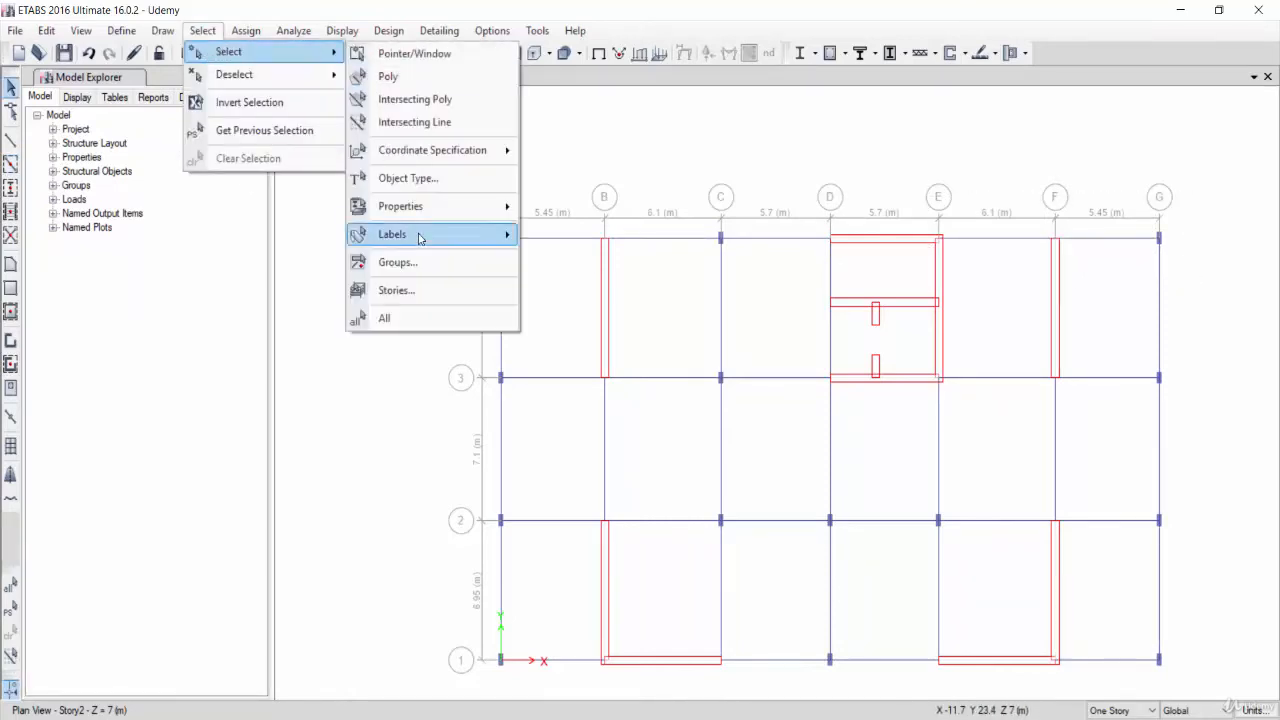
pyautogui.moveTo(415, 206)
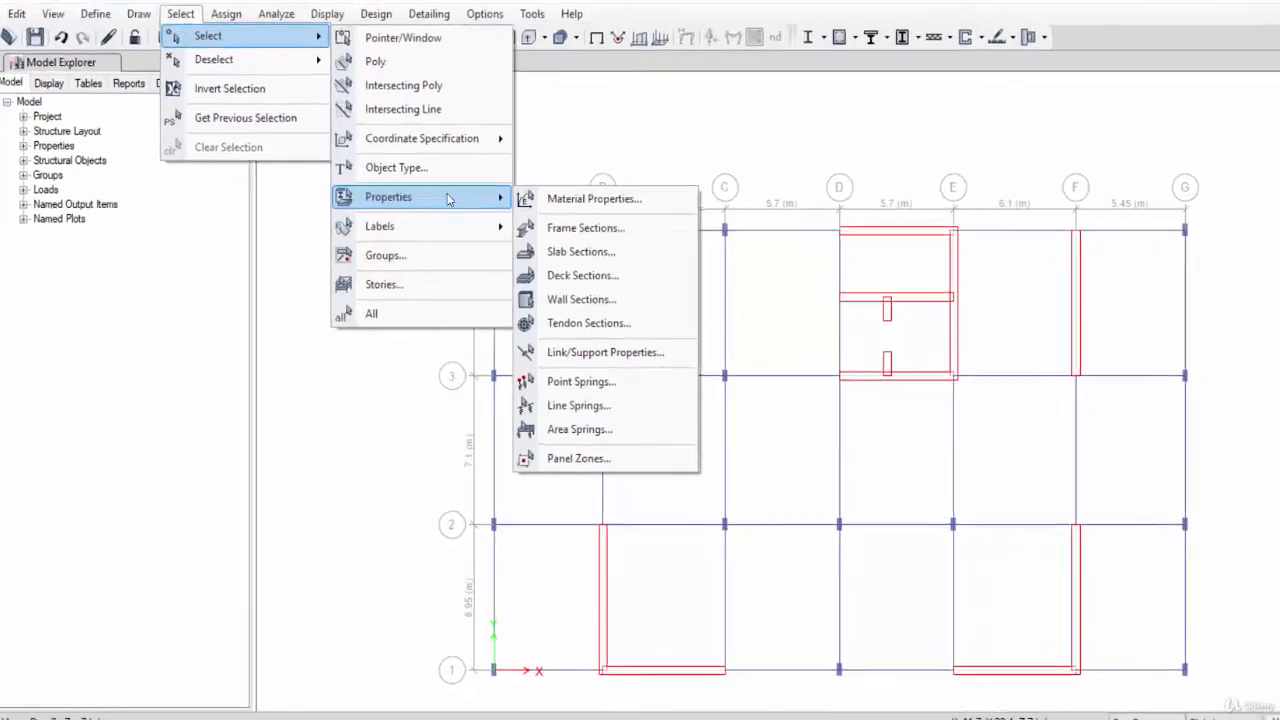
pyautogui.click(600, 233)
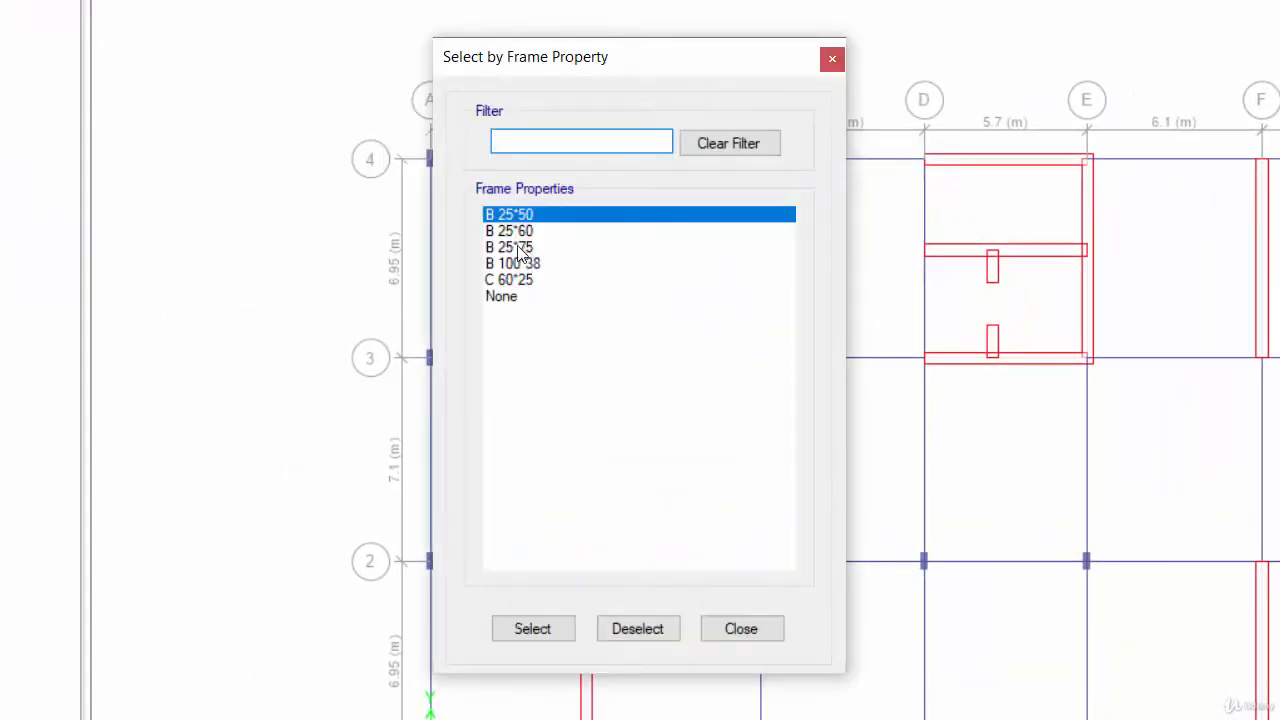
pyautogui.click(503, 249)
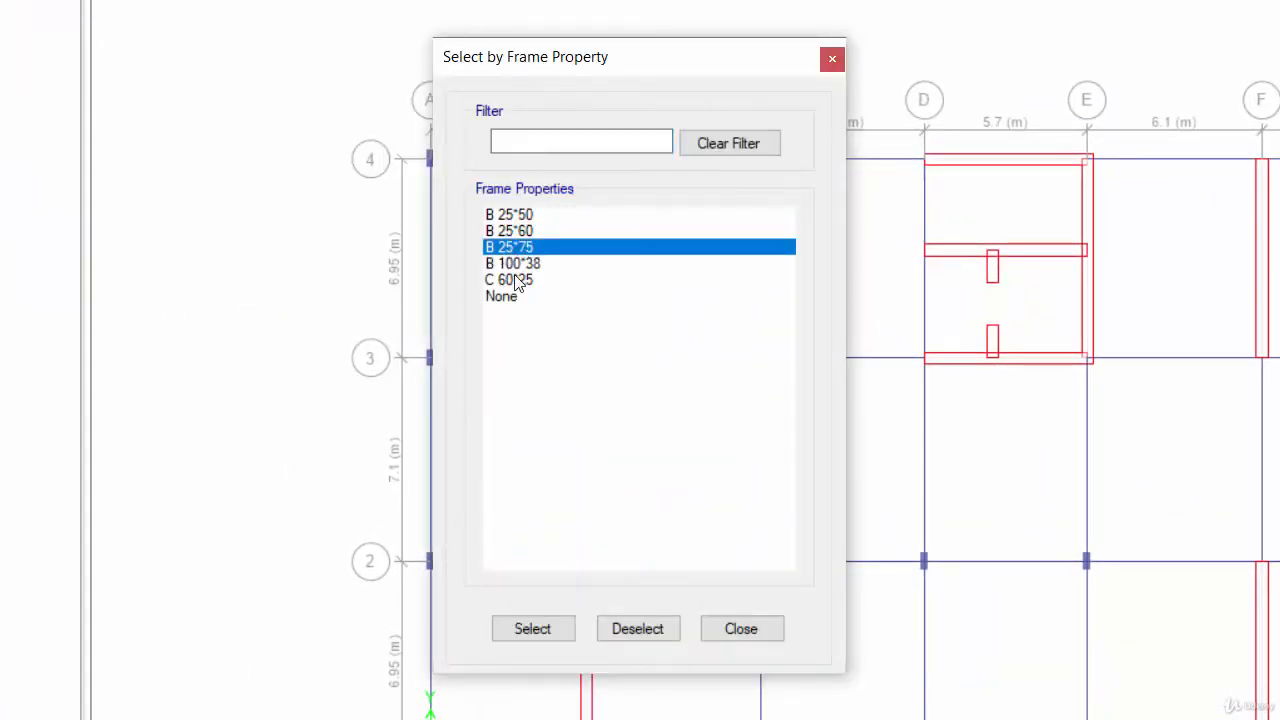
pyautogui.click(543, 638)
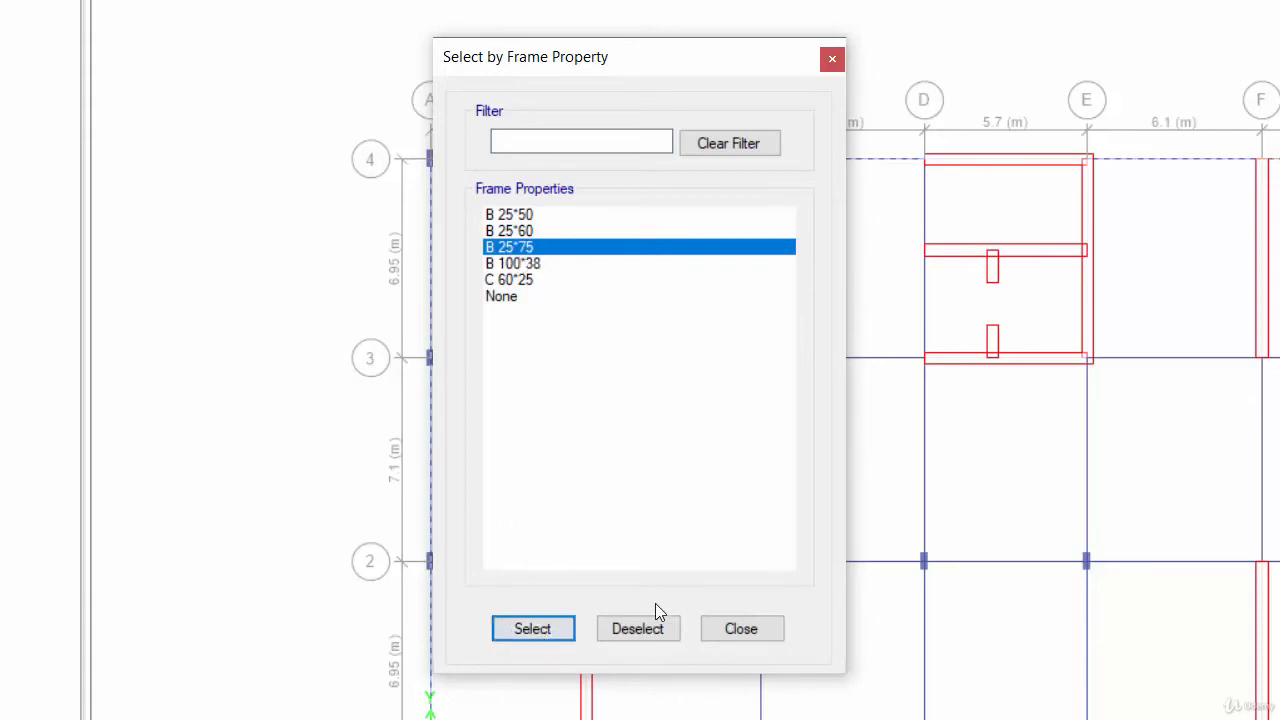
pyautogui.click(726, 632)
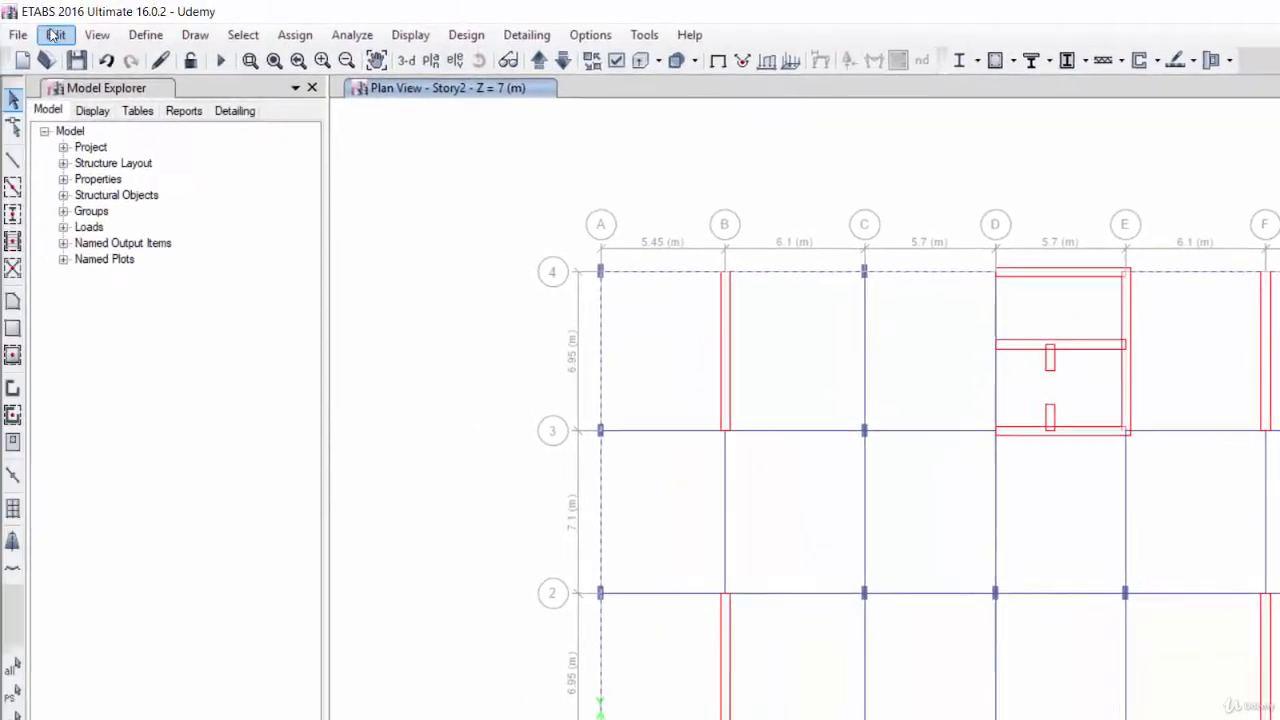
# Replicate the selected B 25*75 edge beams on Story3.
pyautogui.click(52, 35)
pyautogui.click(105, 349)
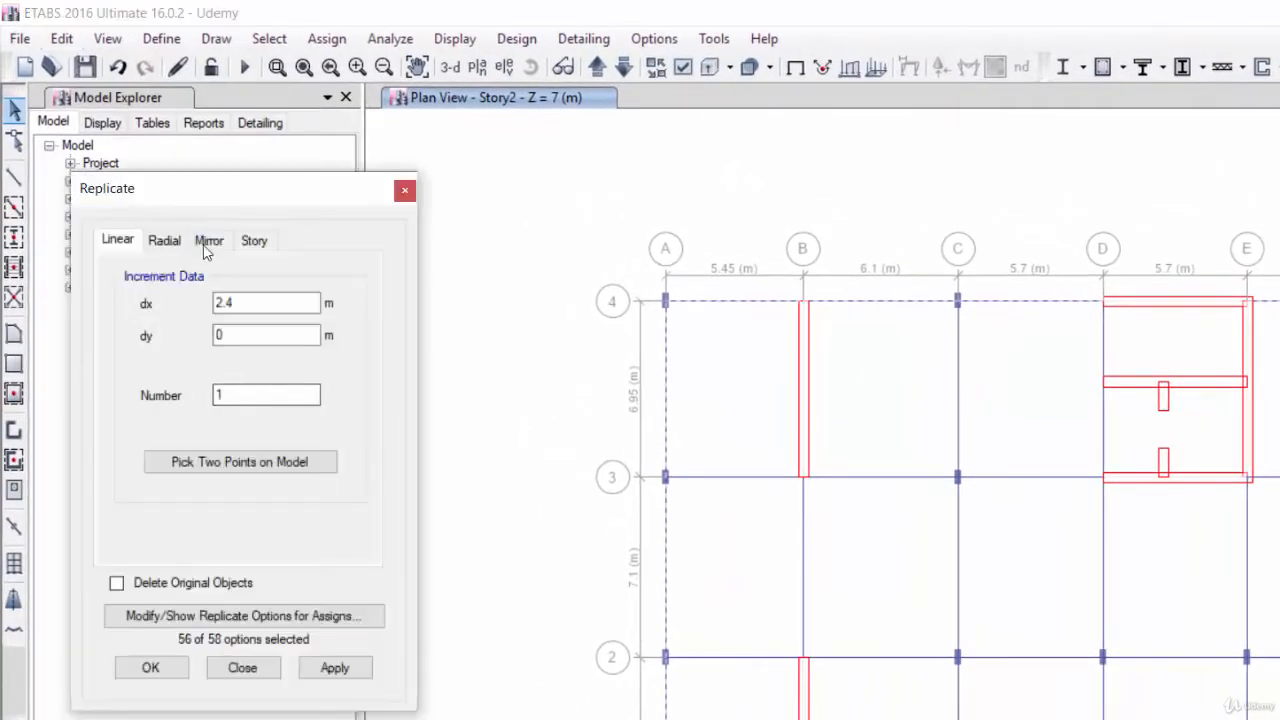
pyautogui.click(254, 240)
pyautogui.click(339, 439)
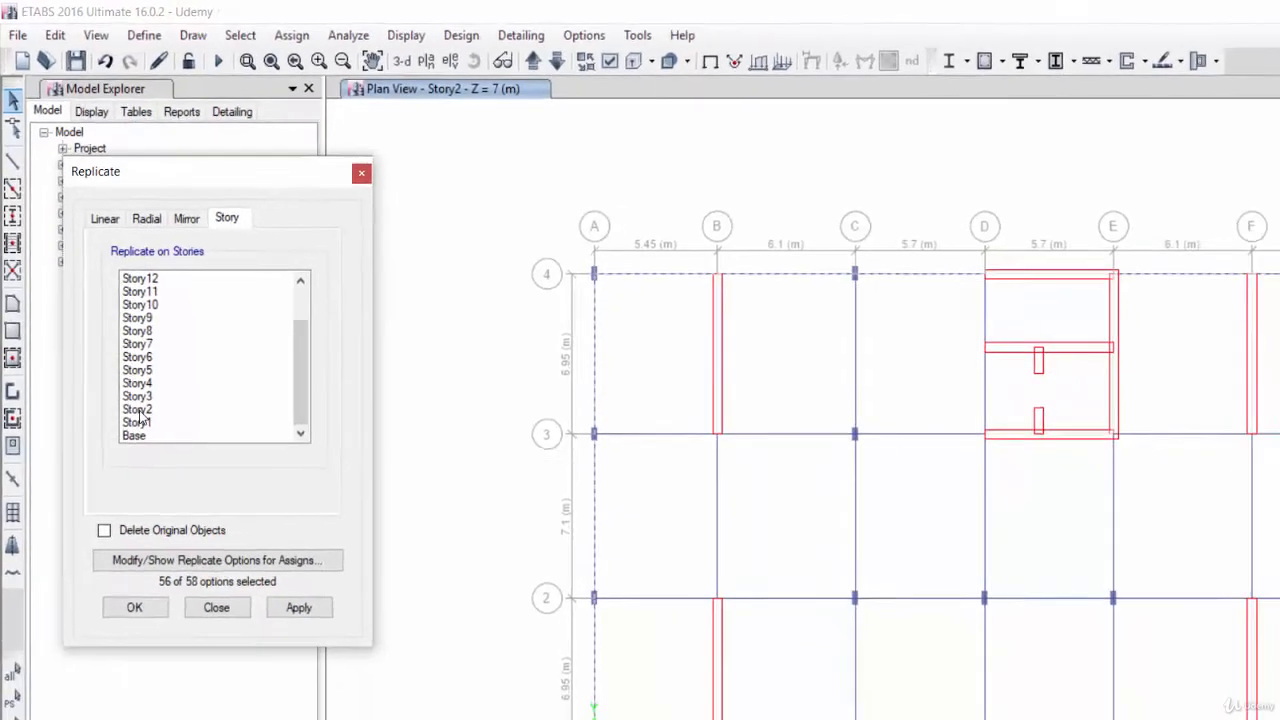
pyautogui.click(126, 354)
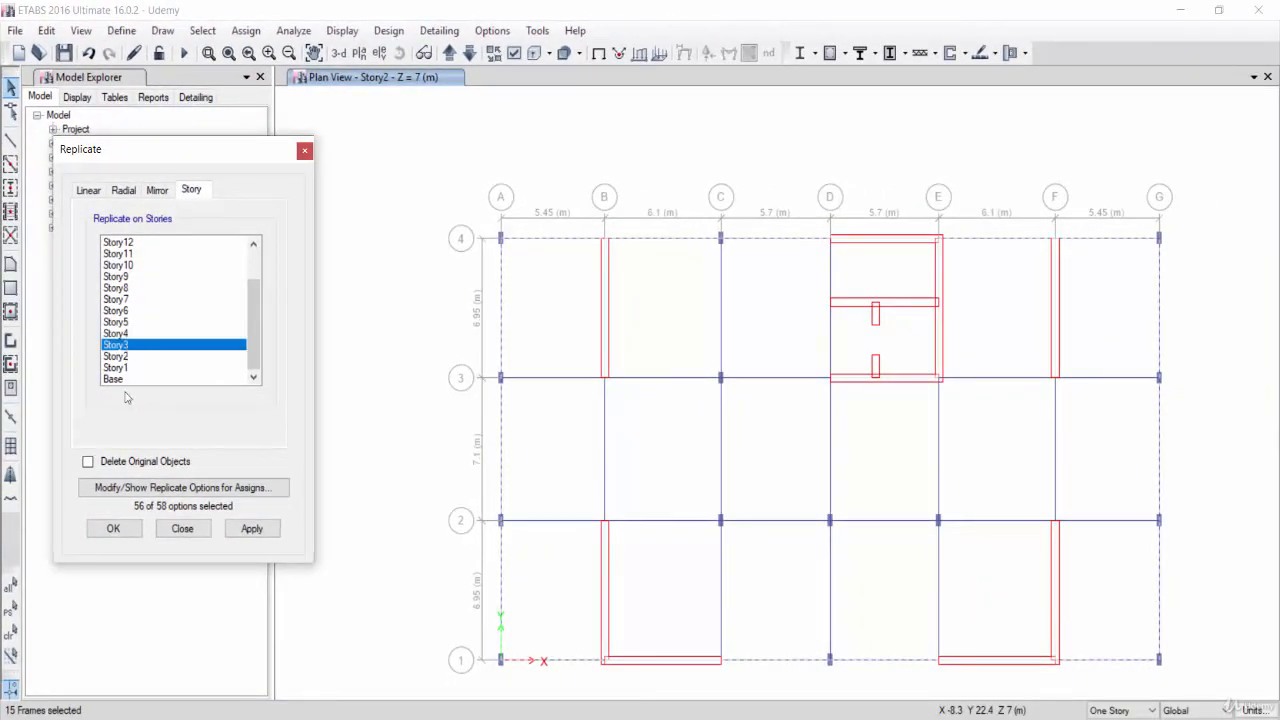
pyautogui.click(110, 528)
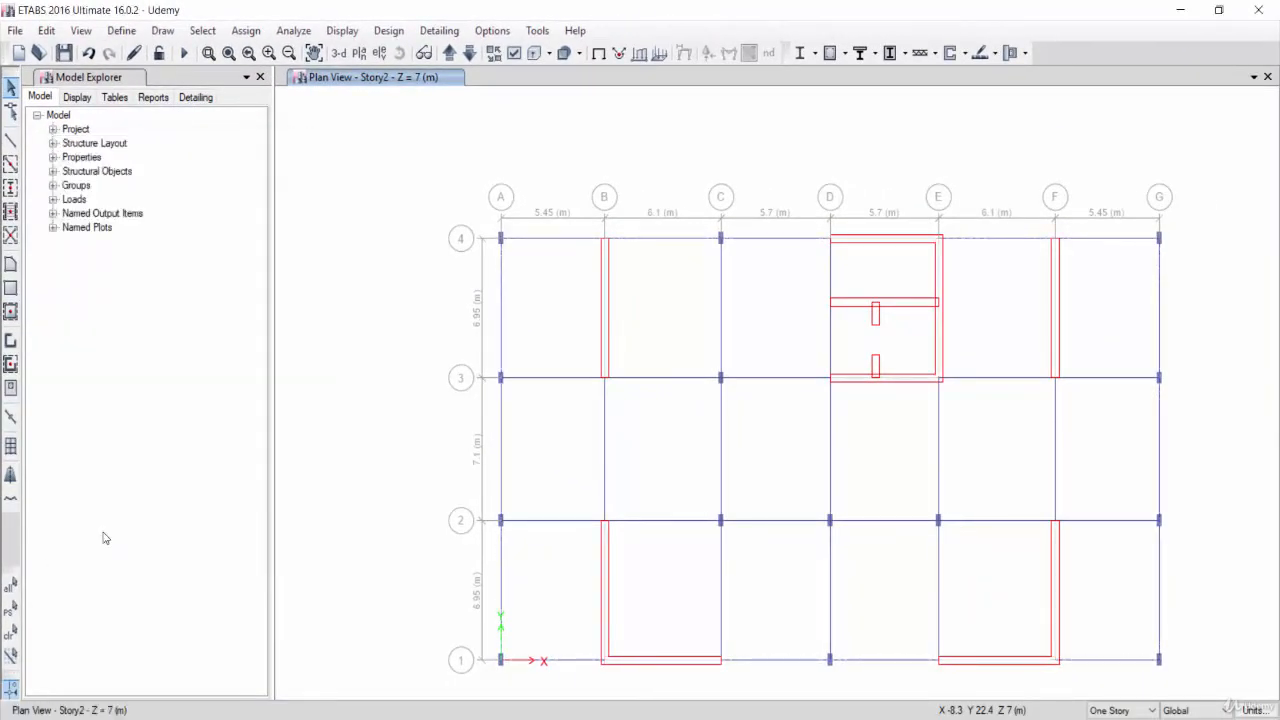
# In the Story4 plan, draw B 25*60 edge beams along grid A and along grid 4 on both sides of the core.
pyautogui.click(448, 53)
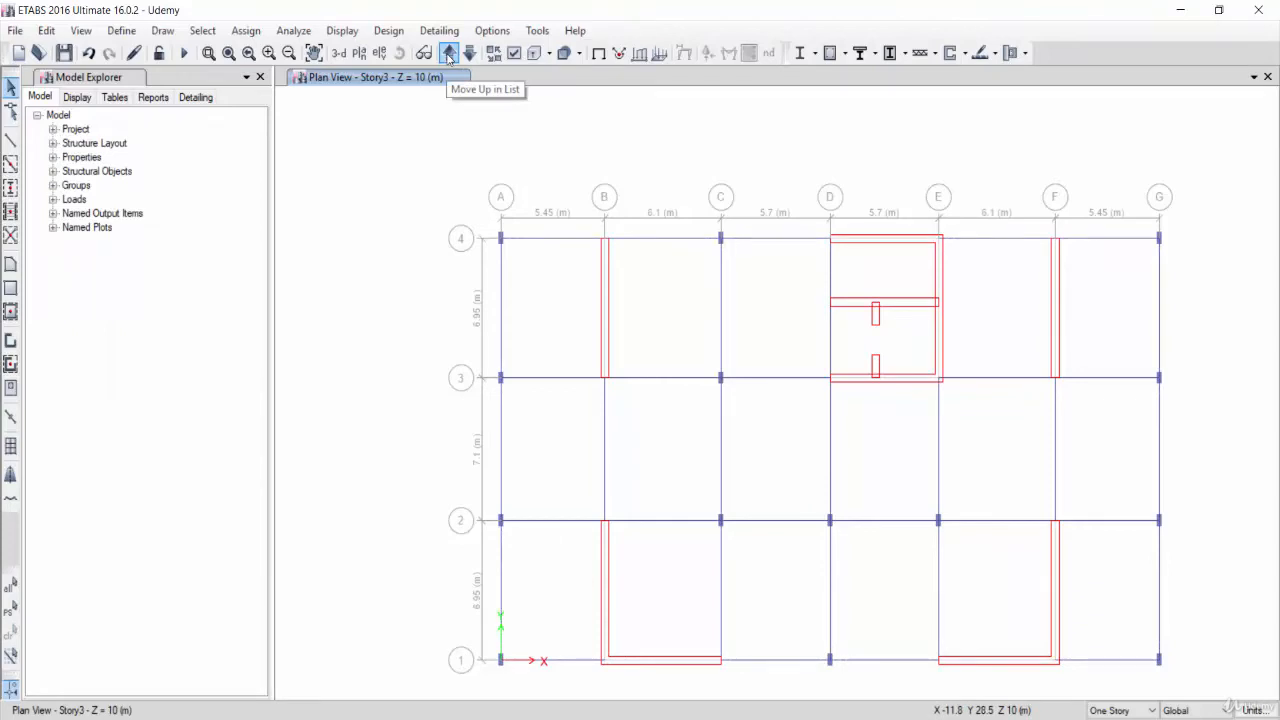
pyautogui.click(448, 53)
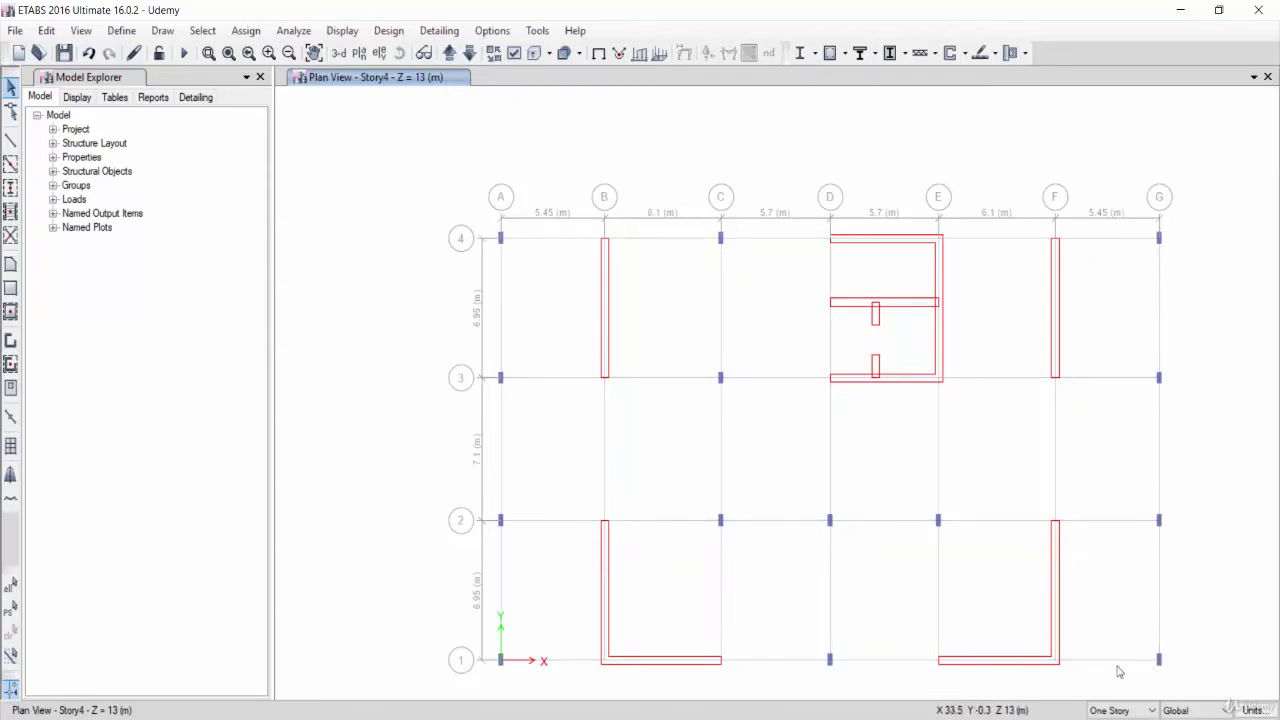
pyautogui.click(9, 166)
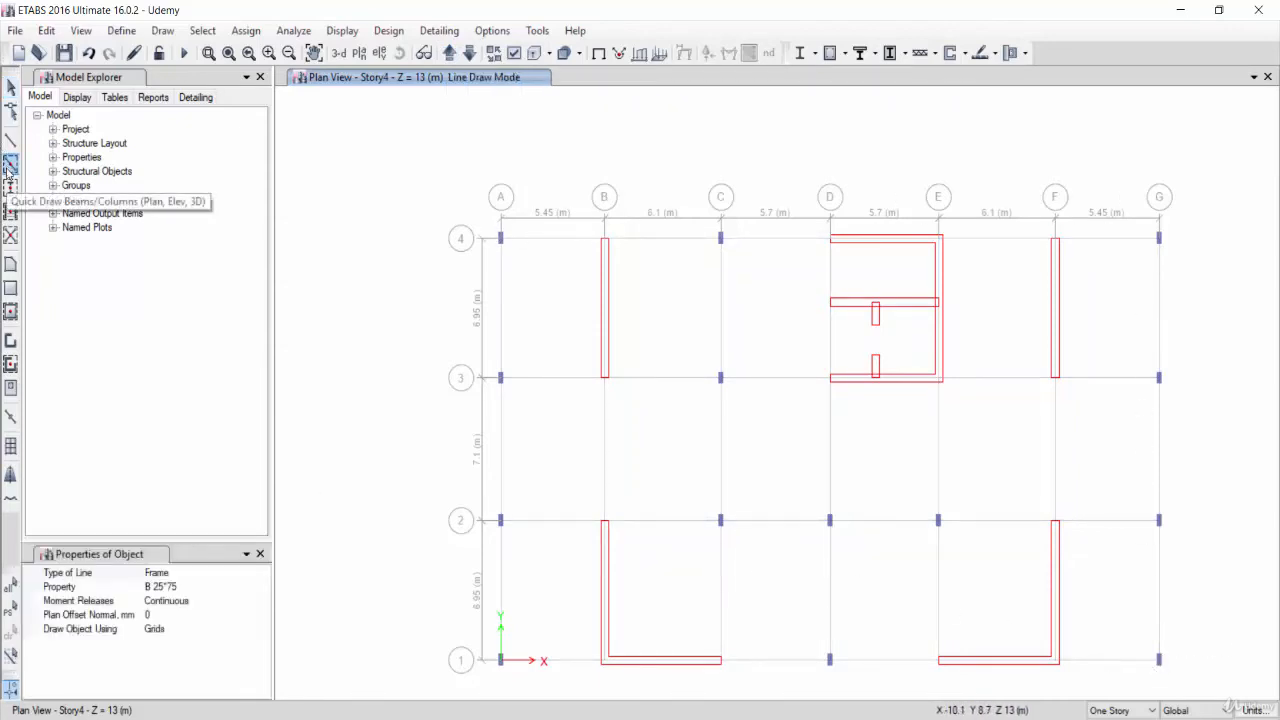
pyautogui.click(257, 587)
pyautogui.click(263, 588)
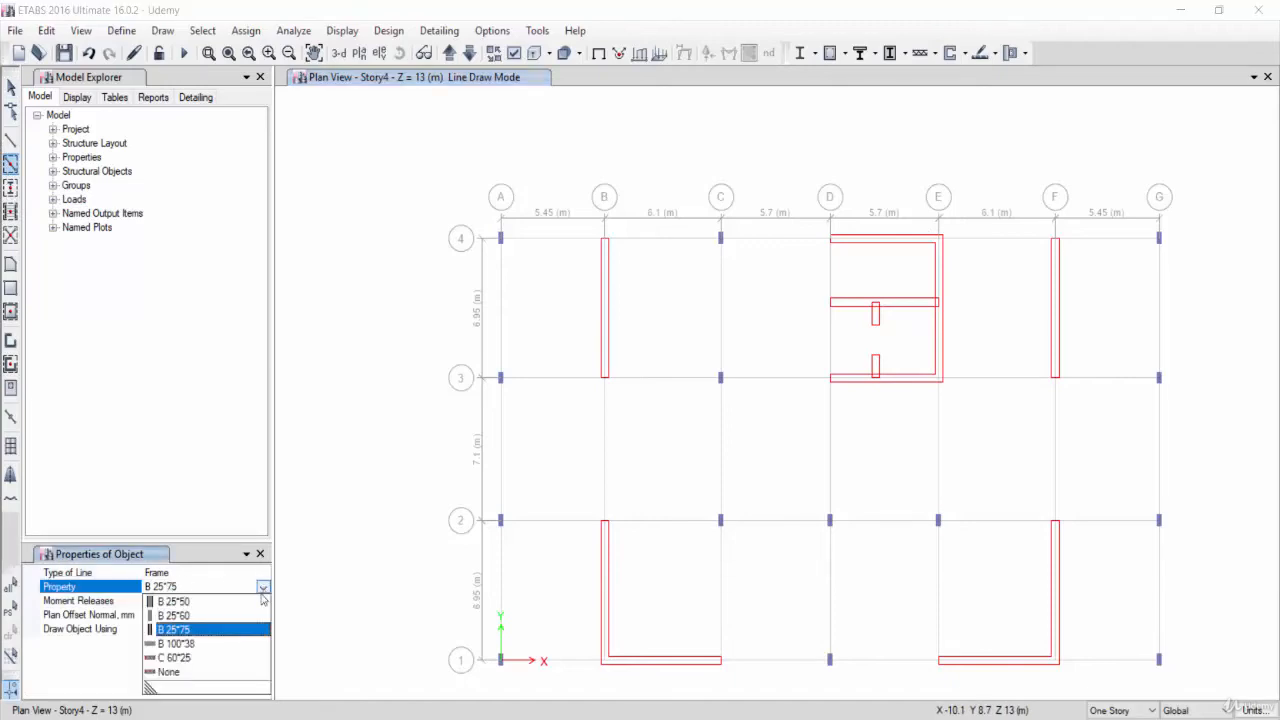
pyautogui.click(174, 616)
pyautogui.moveTo(464, 196); pyautogui.dragTo(547, 690)
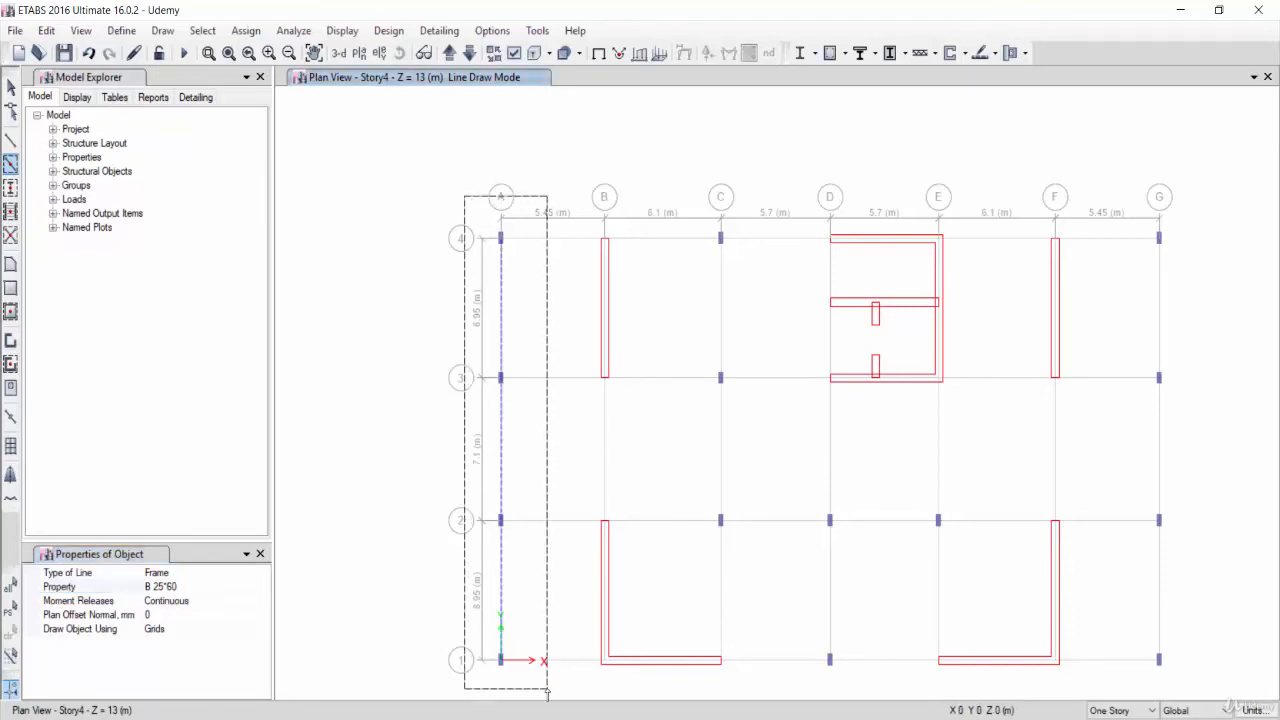
pyautogui.moveTo(476, 194); pyautogui.dragTo(861, 275)
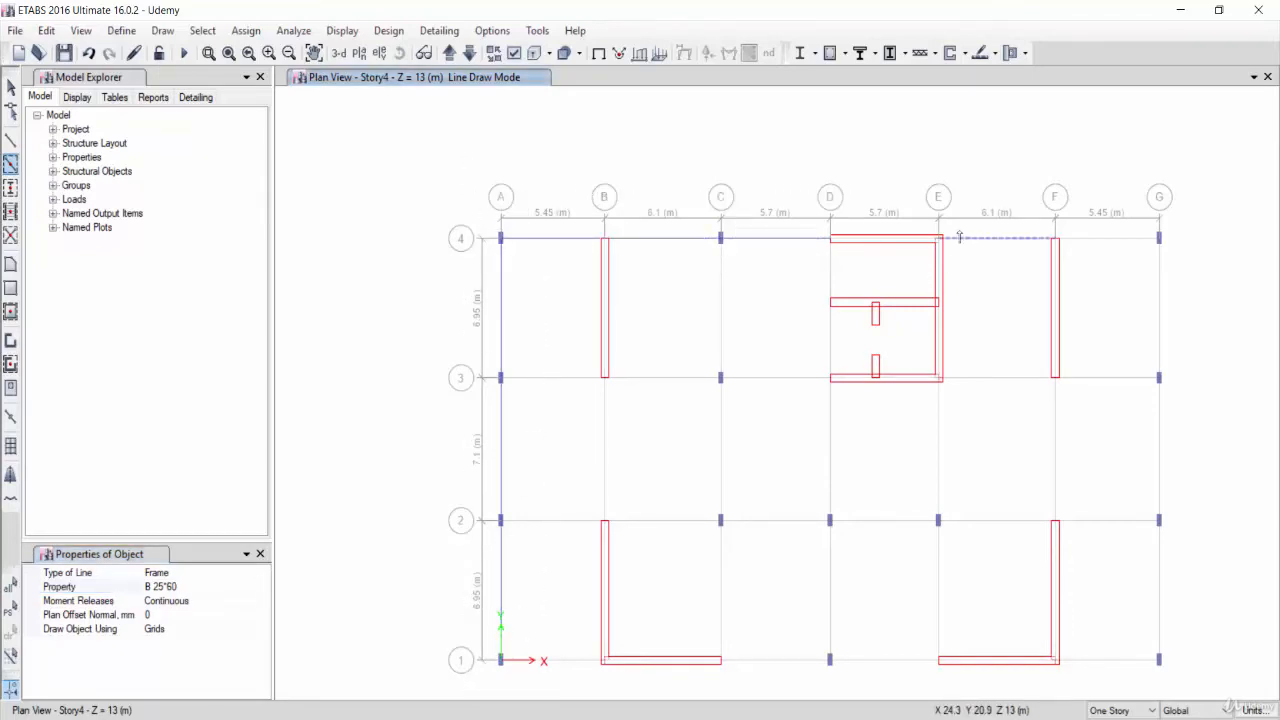
pyautogui.moveTo(922, 194); pyautogui.dragTo(1178, 273)
# Complete the Story4 B 25*60 edge beams along grid G and along grid 1 from A to B, C to E and F to G.
pyautogui.moveTo(1132, 196); pyautogui.dragTo(1176, 607)
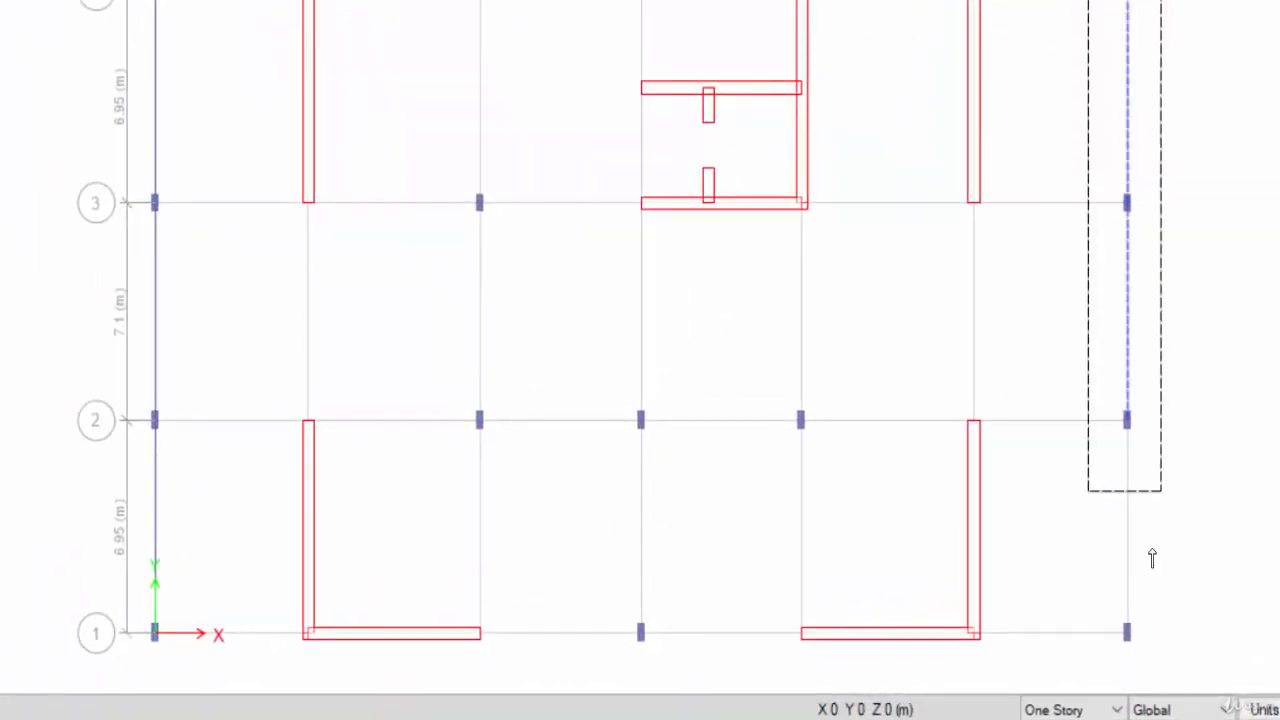
pyautogui.moveTo(1152, 558); pyautogui.dragTo(1152, 680)
pyautogui.moveTo(64, 559)
pyautogui.mouseDown()
pyautogui.moveTo(570, 680)
pyautogui.moveTo(1180, 705)
pyautogui.moveTo(371, 686)
pyautogui.moveTo(318, 668)
pyautogui.mouseUp()
pyautogui.moveTo(432, 586)
pyautogui.mouseDown()
pyautogui.moveTo(734, 691)
pyautogui.moveTo(848, 692)
pyautogui.mouseUp()
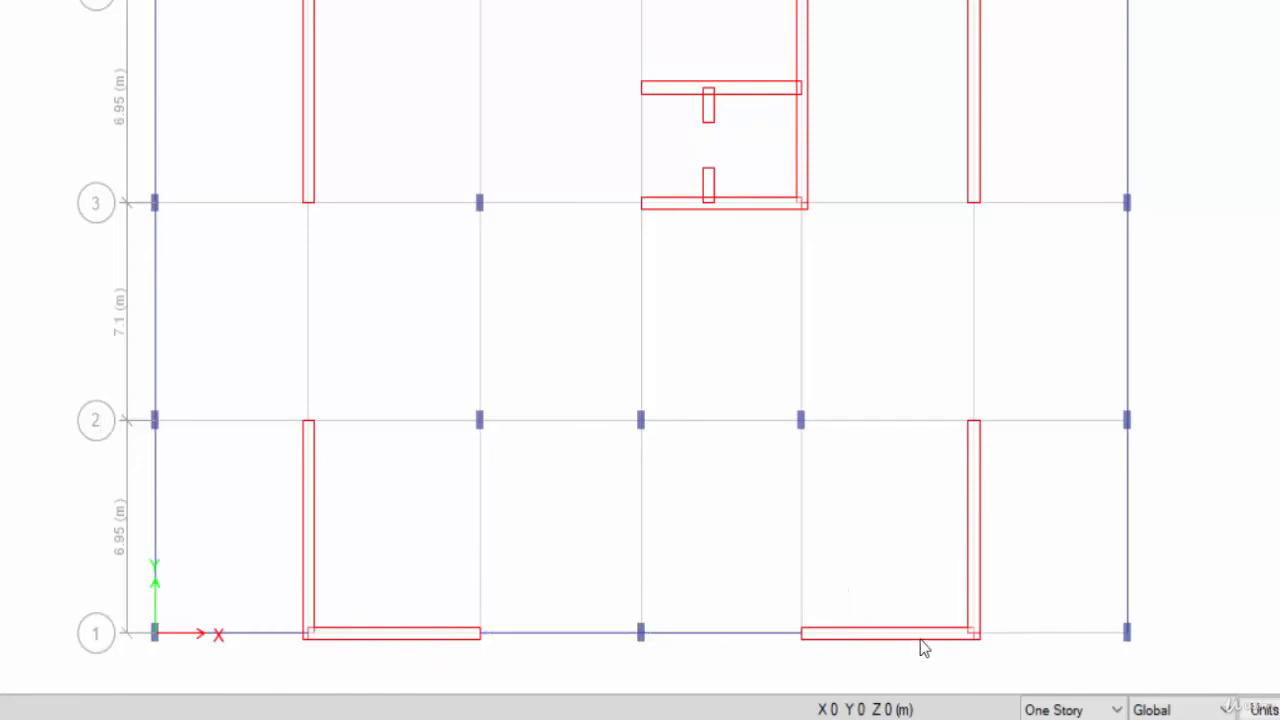
pyautogui.moveTo(940, 600); pyautogui.dragTo(1203, 664)
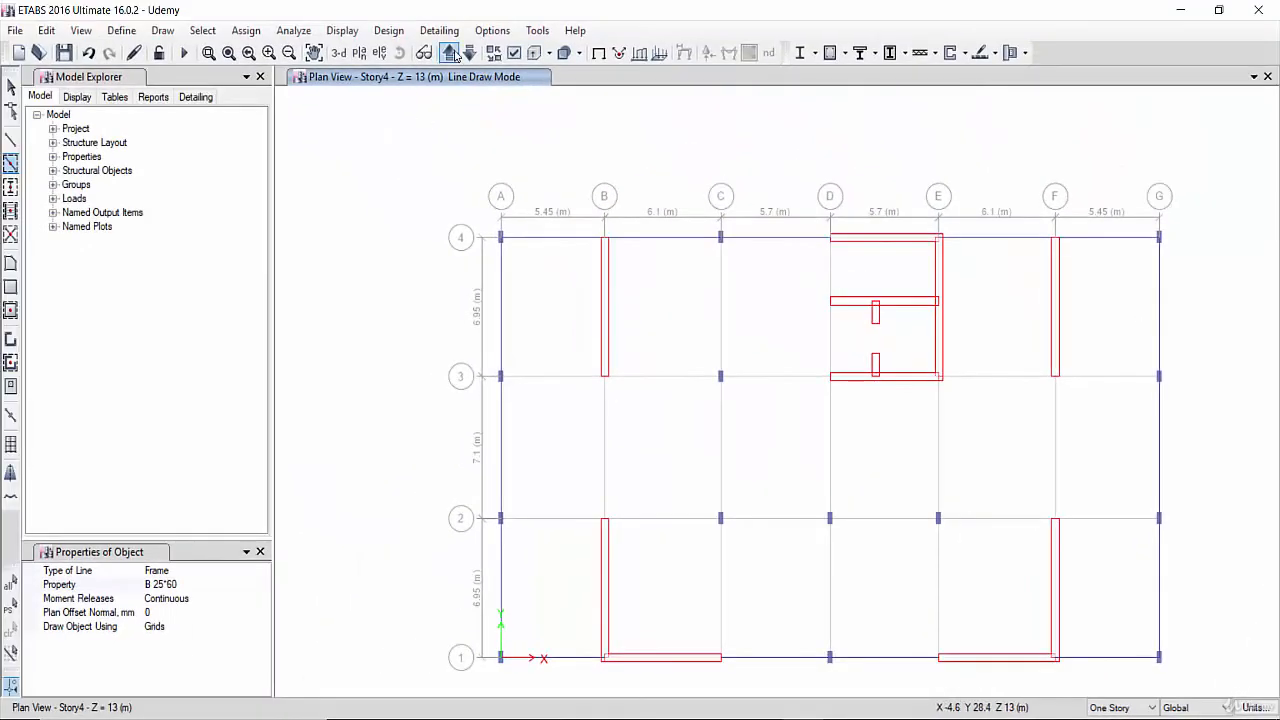
# In the Story5 plan, draw B 25*50 edge beams along grid A and along grid 4 outside the core.
pyautogui.click(451, 53)
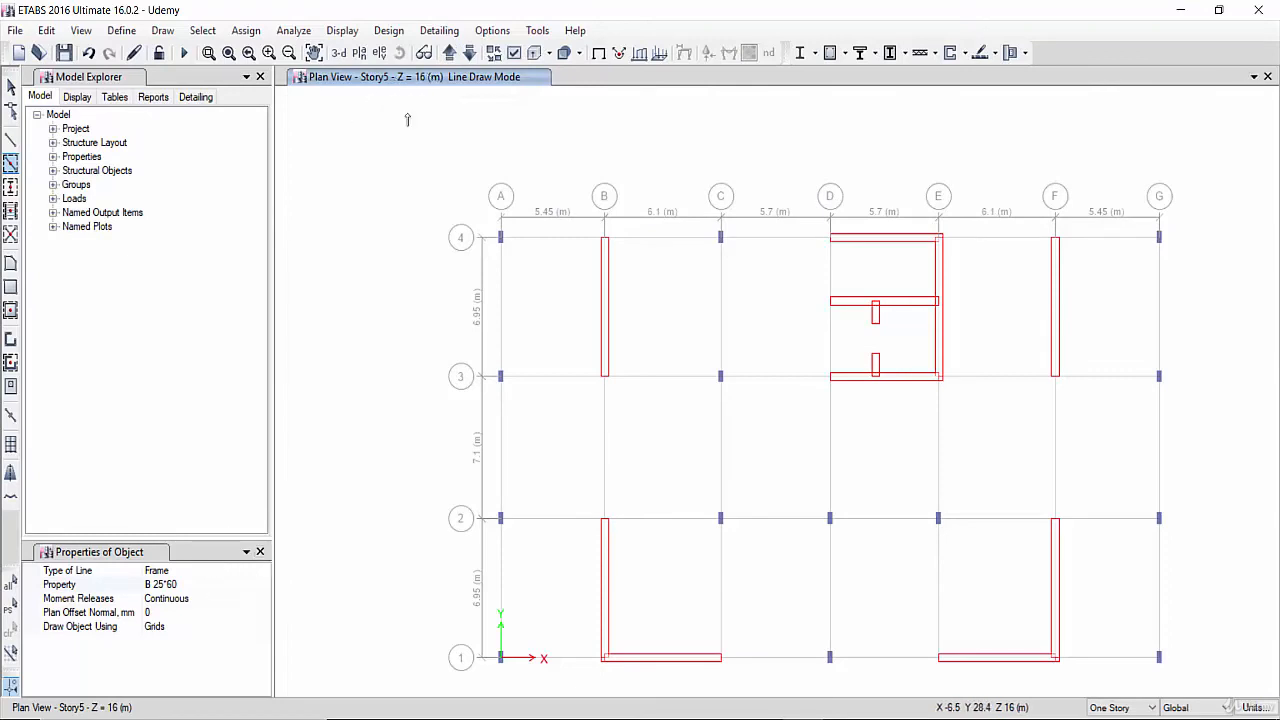
pyautogui.click(262, 585)
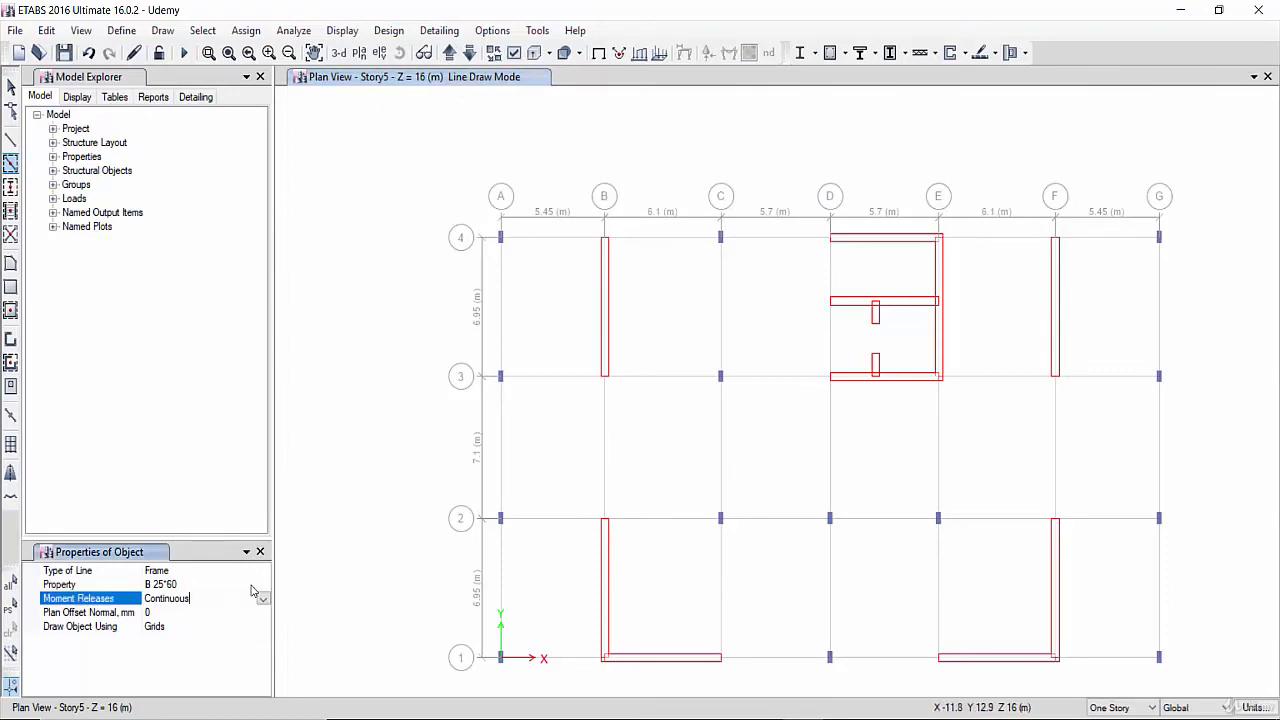
pyautogui.click(263, 585)
pyautogui.click(225, 605)
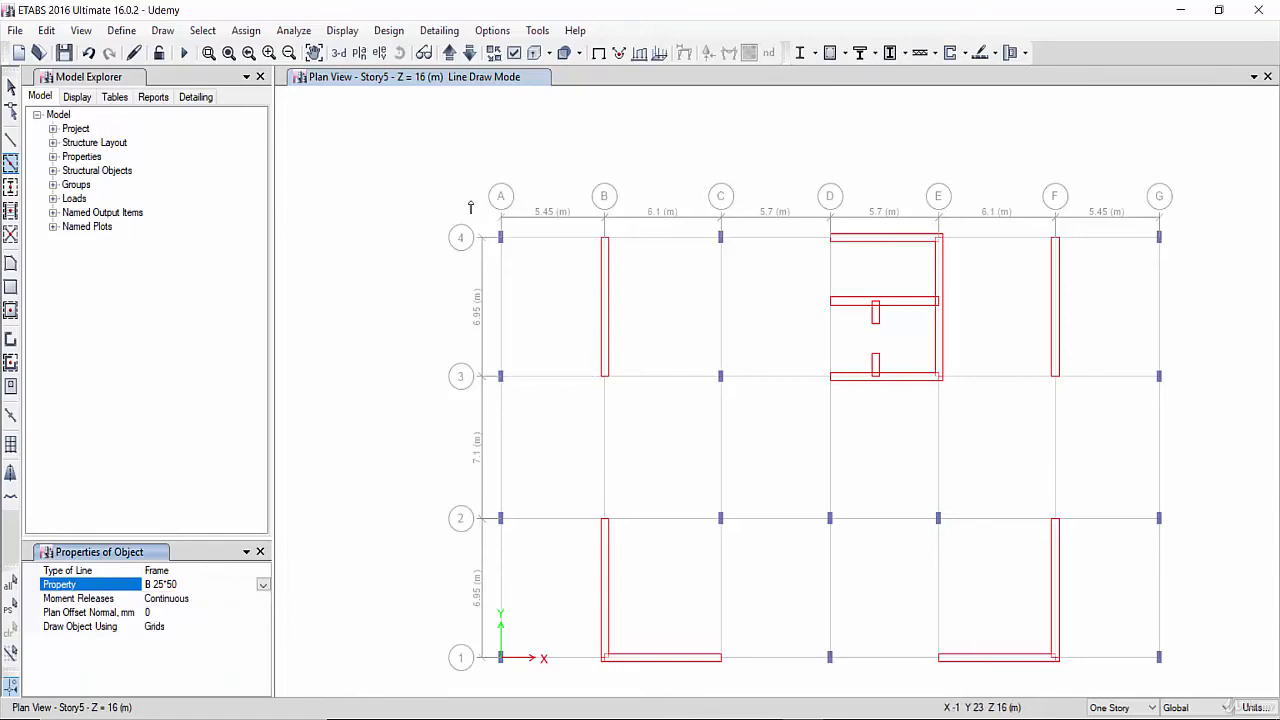
pyautogui.moveTo(469, 202)
pyautogui.mouseDown()
pyautogui.moveTo(560, 680)
pyautogui.moveTo(524, 680)
pyautogui.moveTo(518, 232)
pyautogui.moveTo(848, 262)
pyautogui.mouseUp()
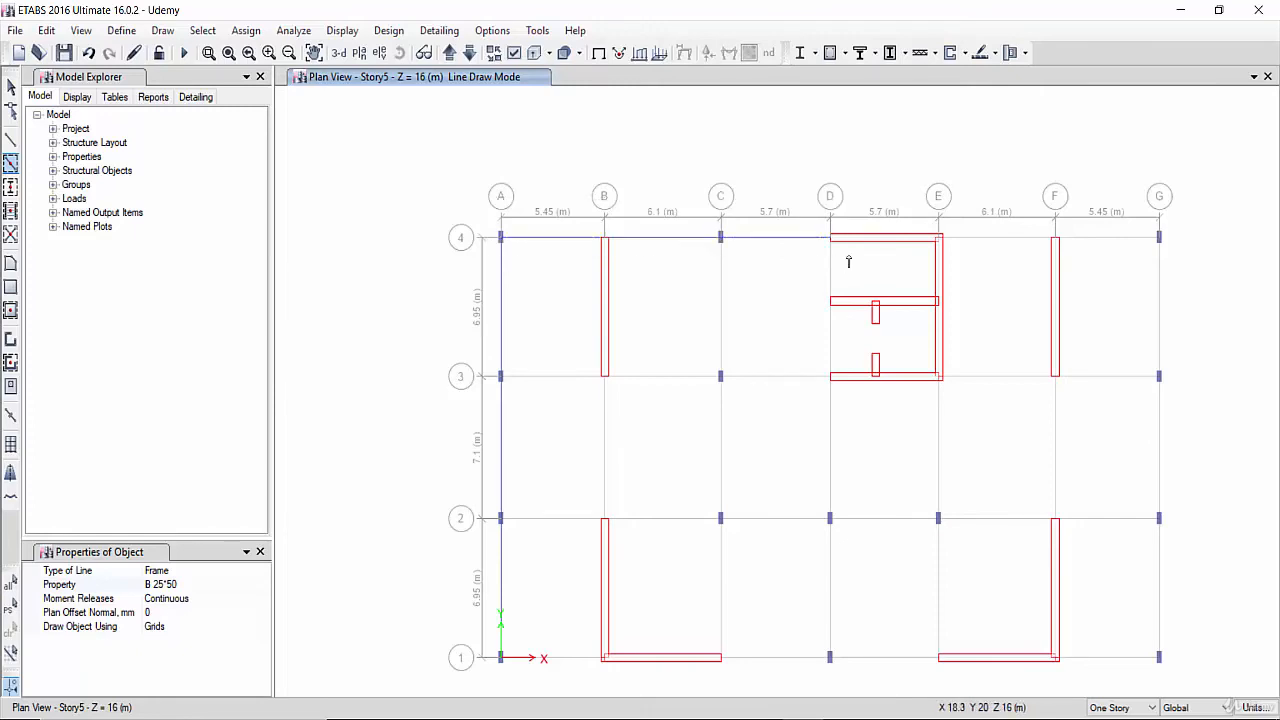
pyautogui.moveTo(967, 237)
pyautogui.mouseDown()
pyautogui.moveTo(1170, 279)
pyautogui.moveTo(1168, 262)
pyautogui.mouseUp()
# Complete the Story5 B 25*50 edge beams along grid G and in the wall-free bays of grid 1.
pyautogui.moveTo(1133, 206); pyautogui.dragTo(1195, 688)
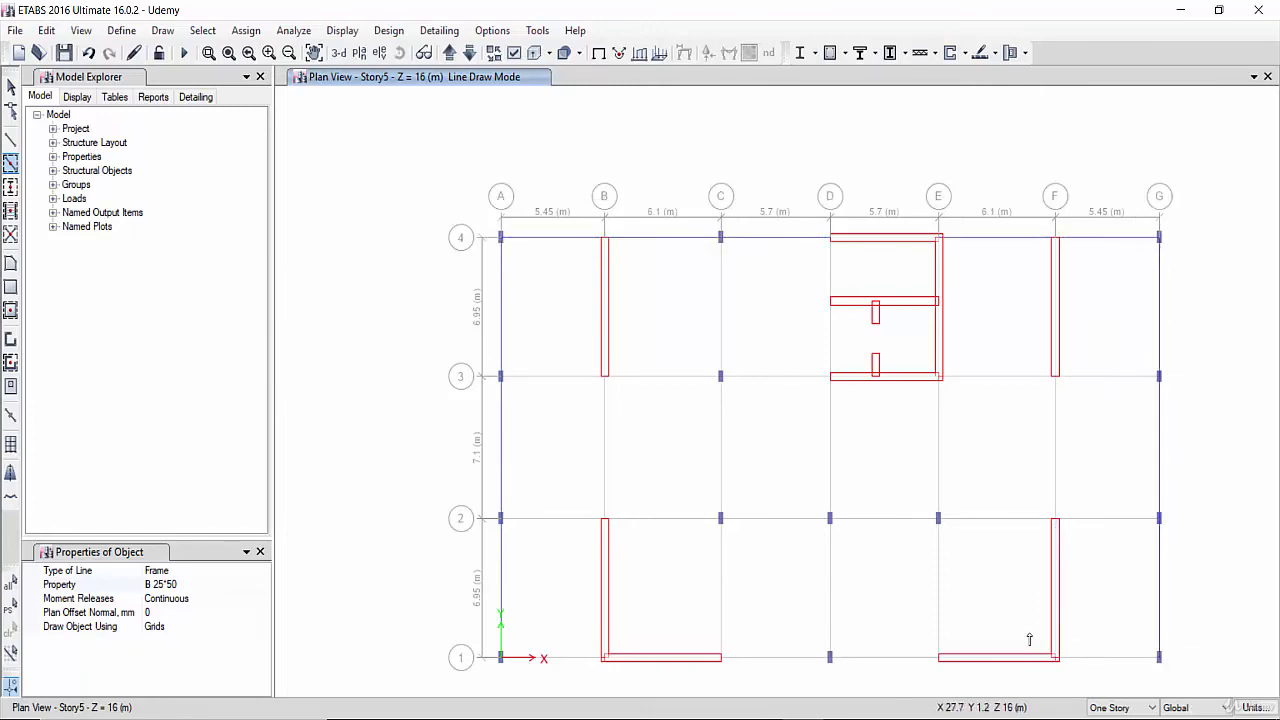
pyautogui.moveTo(1037, 640)
pyautogui.mouseDown()
pyautogui.moveTo(1211, 698)
pyautogui.moveTo(1226, 680)
pyautogui.mouseUp()
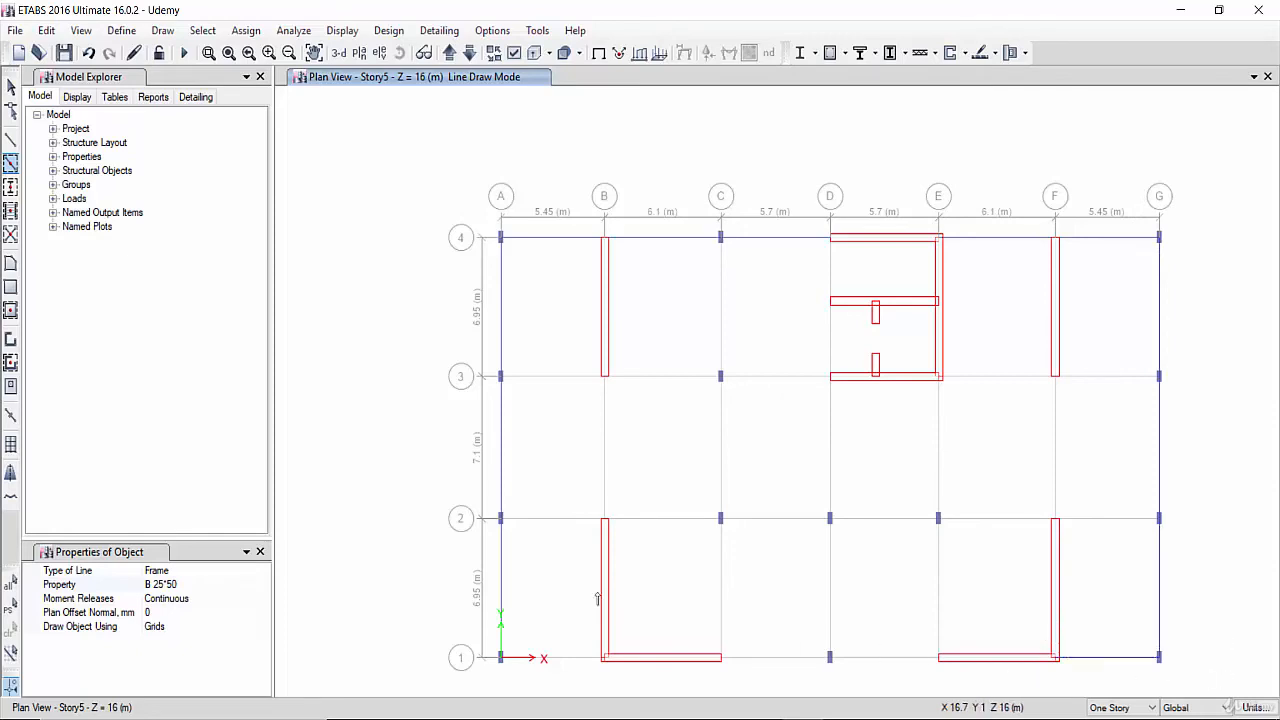
pyautogui.moveTo(484, 633); pyautogui.dragTo(640, 693)
pyautogui.moveTo(693, 633)
pyautogui.mouseDown()
pyautogui.moveTo(823, 698)
pyautogui.moveTo(963, 694)
pyautogui.moveTo(903, 680)
pyautogui.mouseUp()
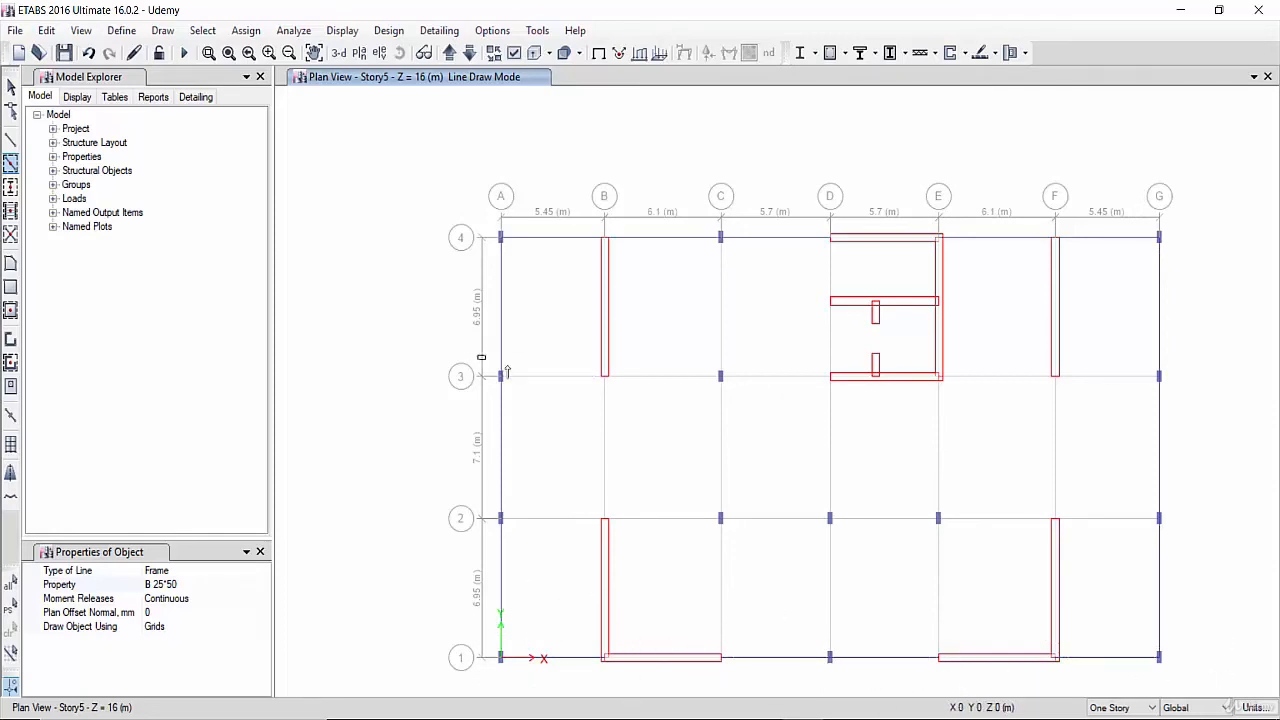
# Draw Story5 interior B 25*50 beams on grid 3 from A to D and along the full lengths of grids 2, C and D.
pyautogui.moveTo(481, 357); pyautogui.dragTo(846, 410)
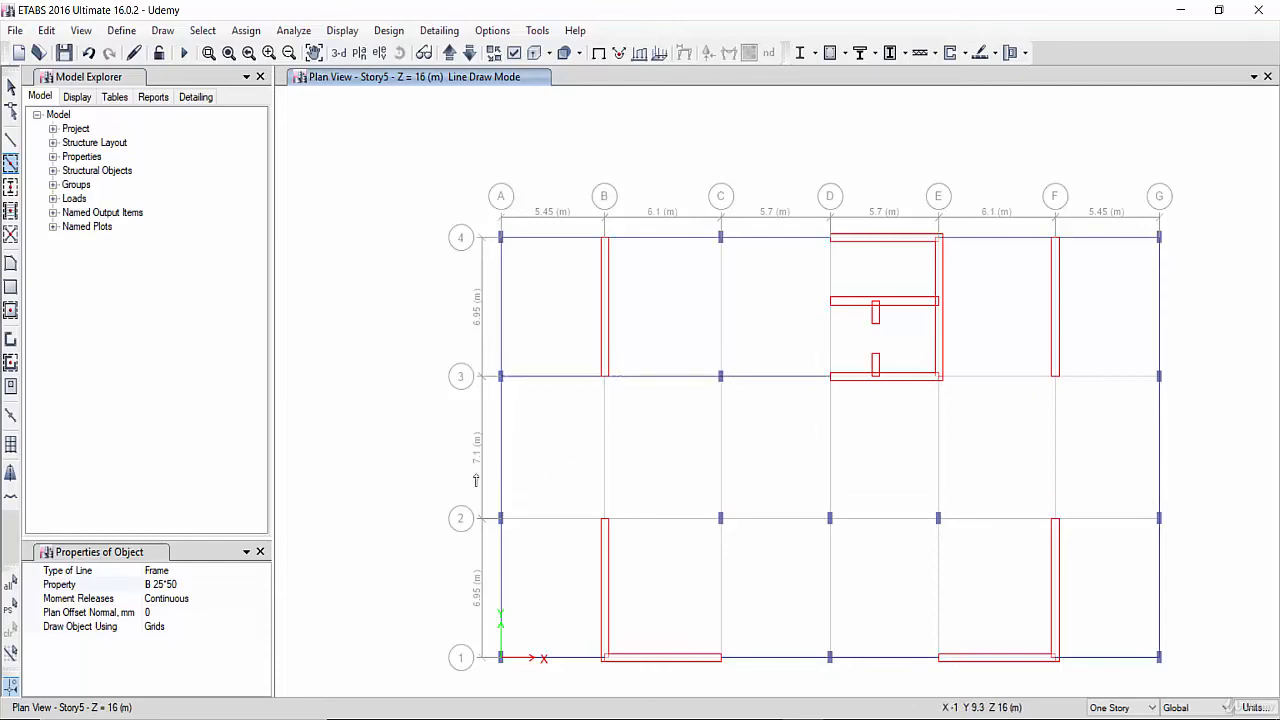
pyautogui.moveTo(476, 496); pyautogui.dragTo(1186, 540)
pyautogui.moveTo(690, 214); pyautogui.dragTo(766, 684)
pyautogui.moveTo(812, 356); pyautogui.dragTo(856, 682)
pyautogui.moveTo(812, 206); pyautogui.dragTo(846, 410)
# Add the remaining B 25*50 interior beams on grids B and F between 2 and 3, grid E from 1 to 3, and grid 3 from E to G.
pyautogui.moveTo(566, 344); pyautogui.dragTo(646, 543)
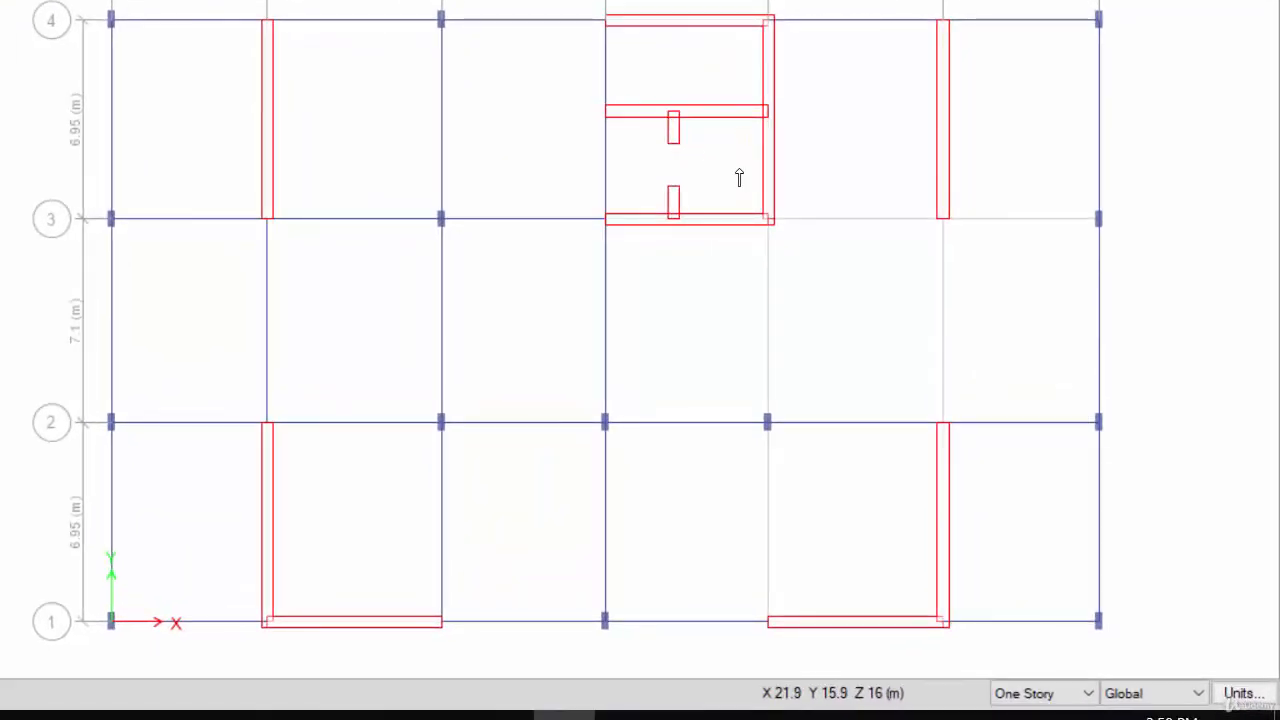
pyautogui.moveTo(726, 175); pyautogui.dragTo(818, 648)
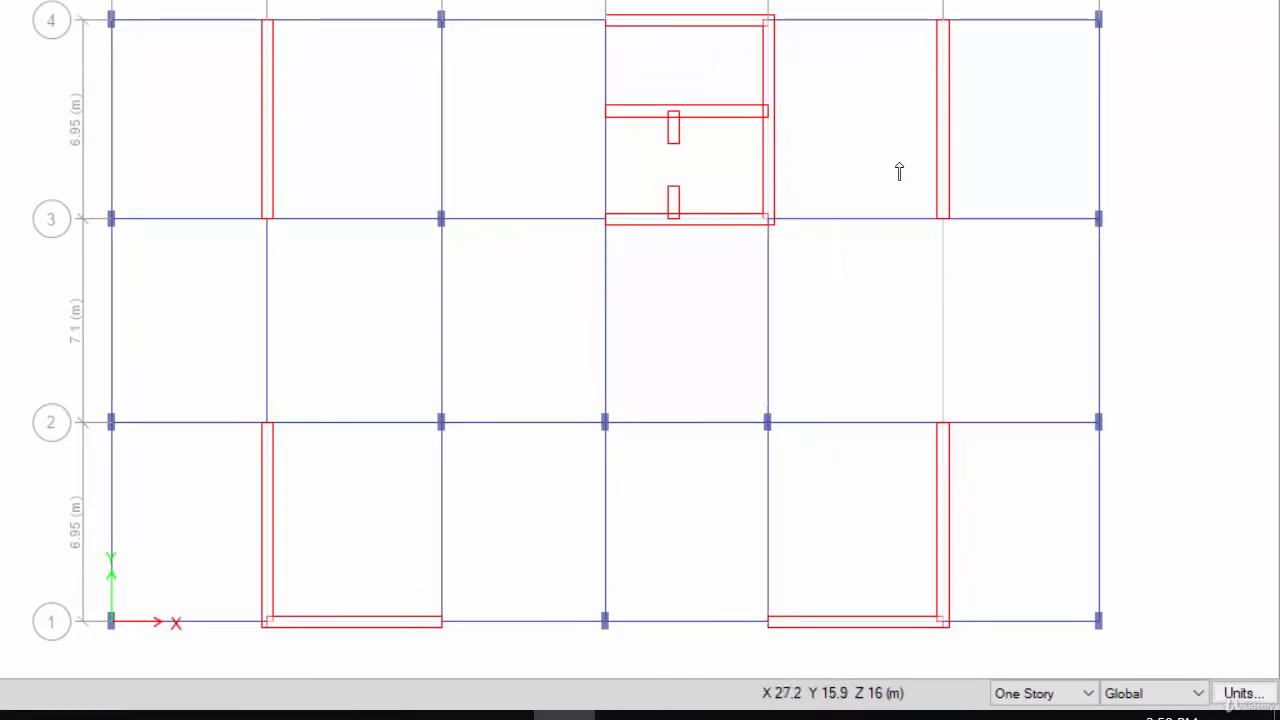
pyautogui.moveTo(903, 164); pyautogui.dragTo(1016, 485)
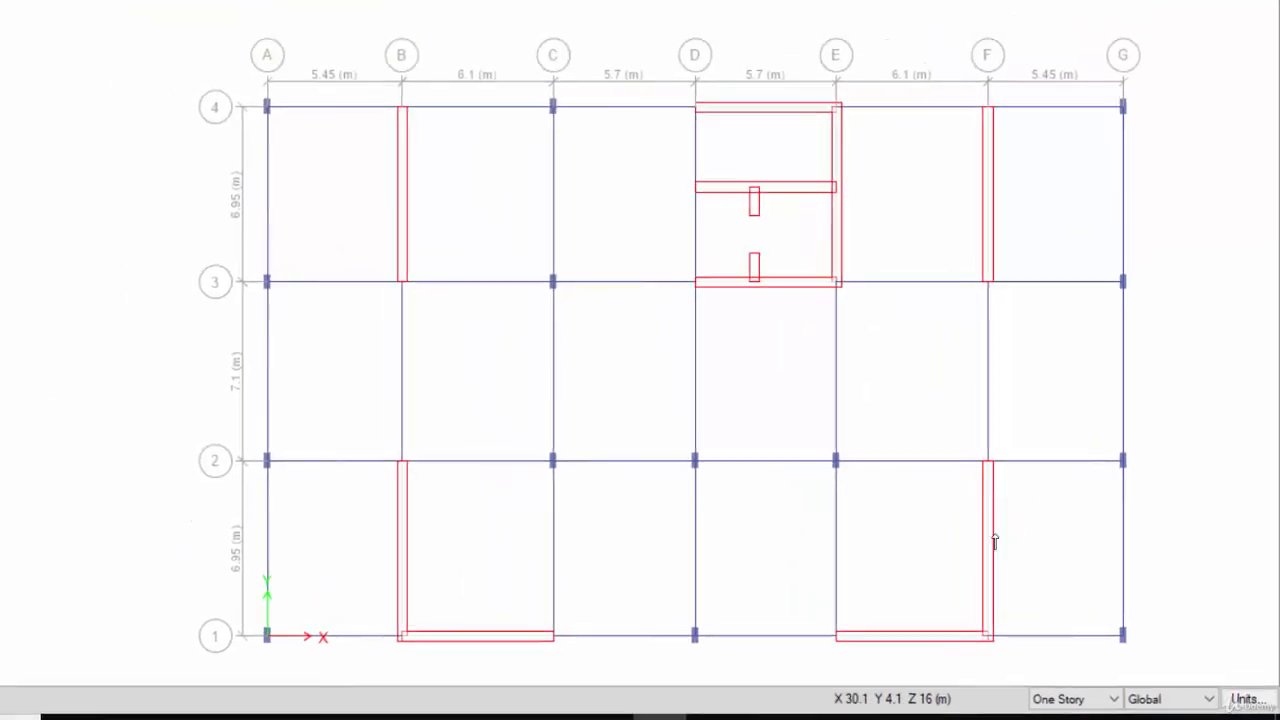
pyautogui.press('Escape')
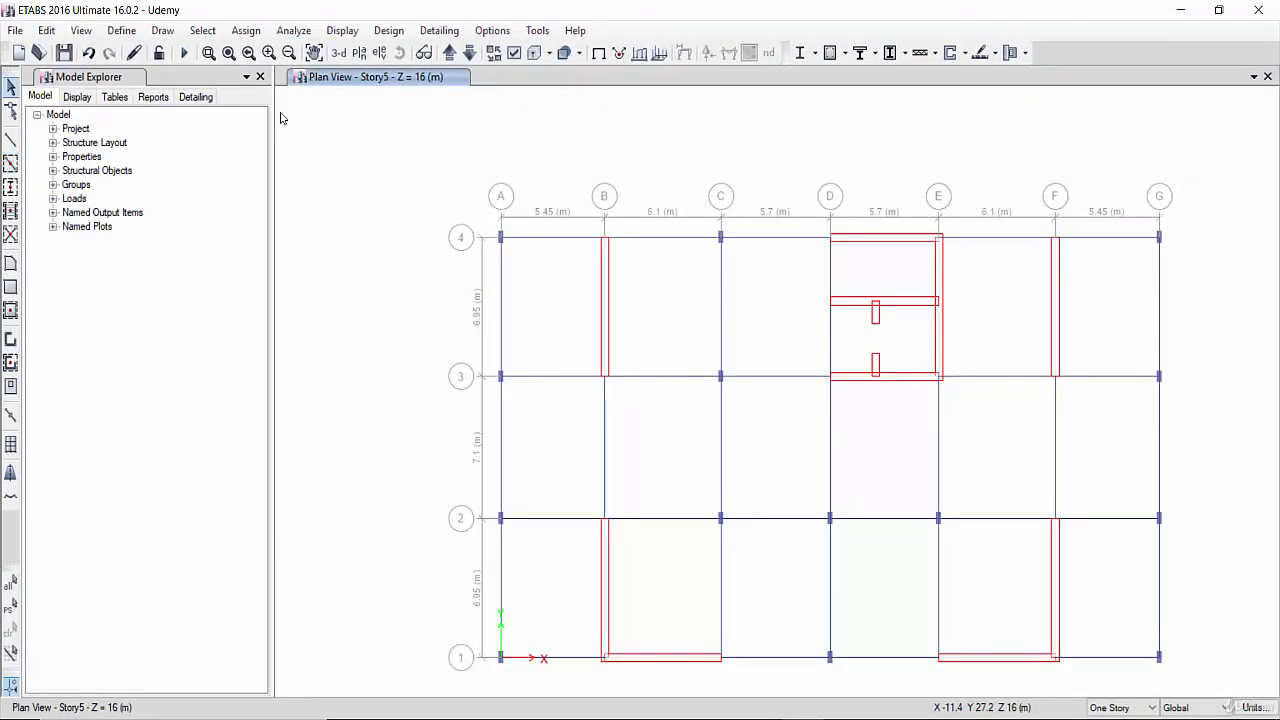
# Select all frames with the B 25*50 section by frame property.
pyautogui.click(202, 30)
pyautogui.moveTo(249, 52)
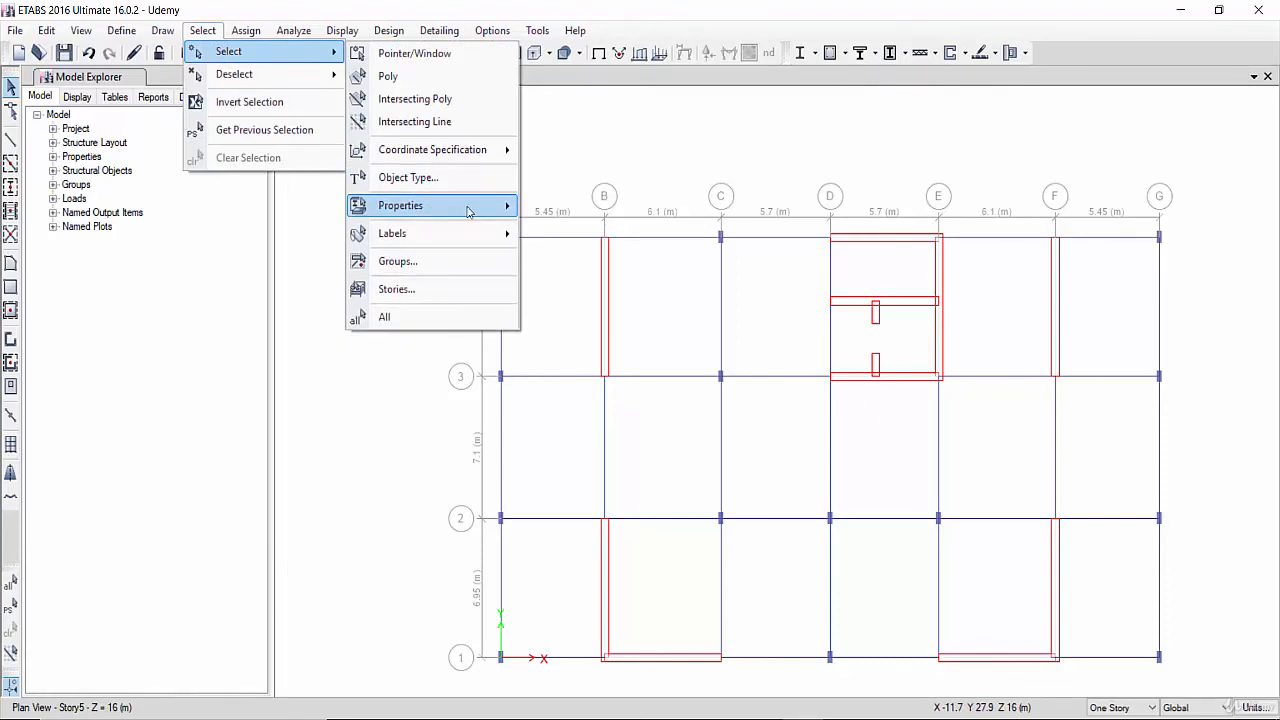
pyautogui.moveTo(467, 210)
pyautogui.click(585, 237)
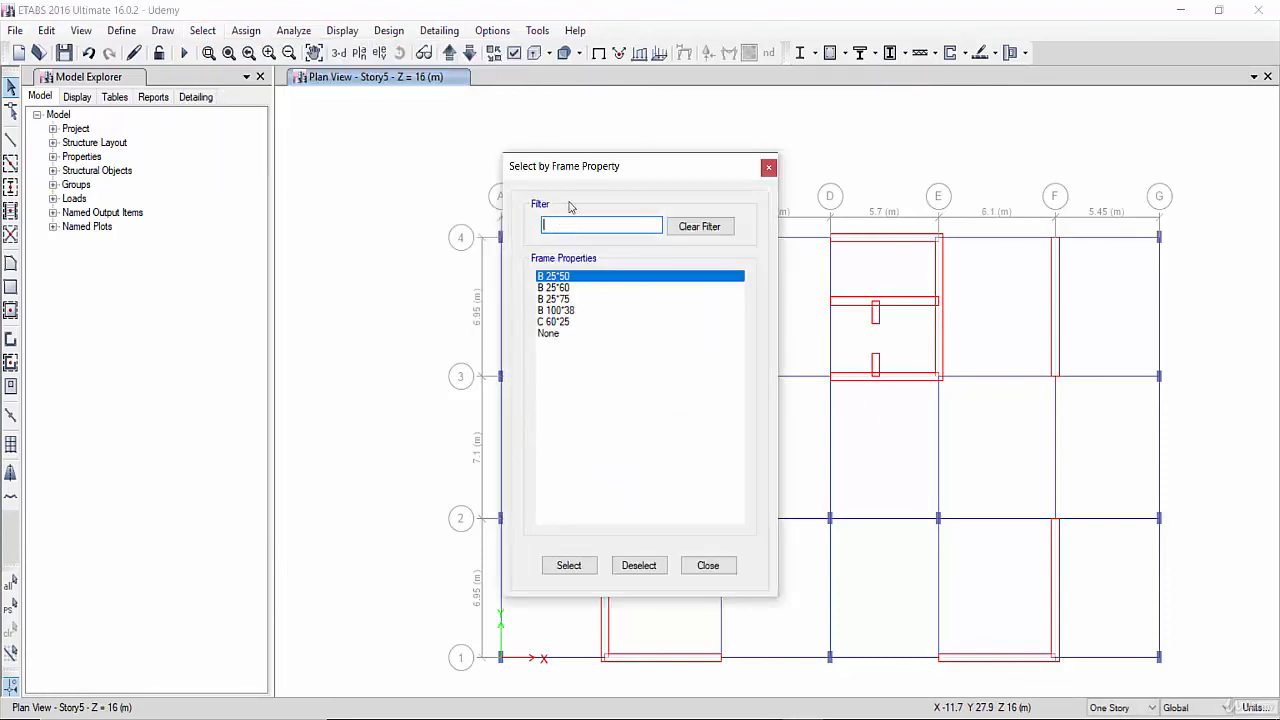
pyautogui.moveTo(595, 168); pyautogui.dragTo(168, 171)
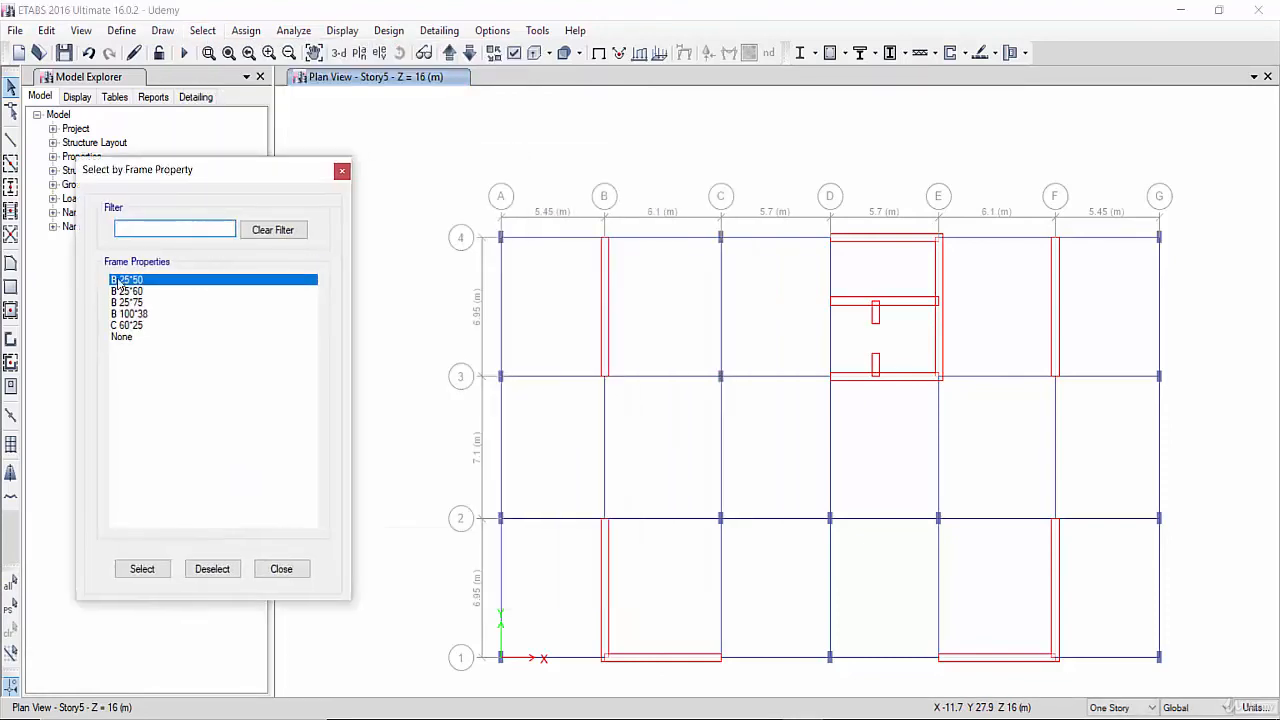
pyautogui.click(143, 568)
pyautogui.click(281, 569)
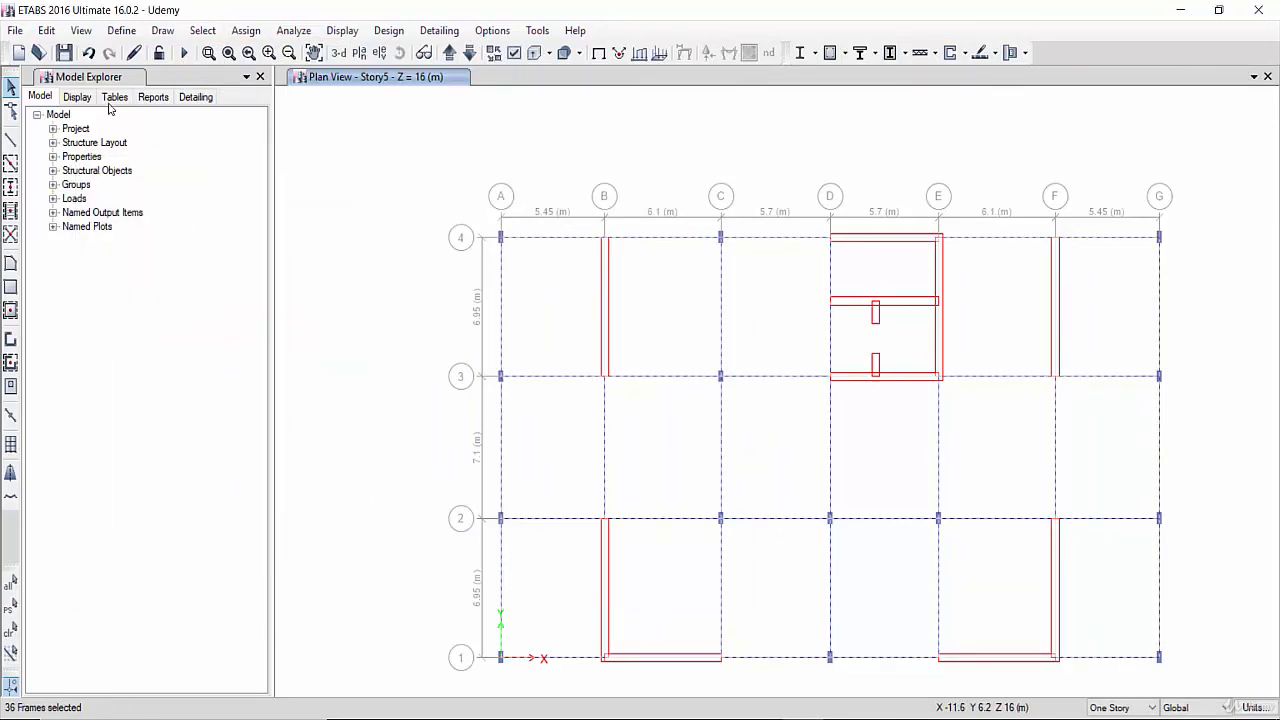
# Replicate the selected B 25*50 beams on Story6 through Story16 and show the model in 3-D.
pyautogui.click(47, 30)
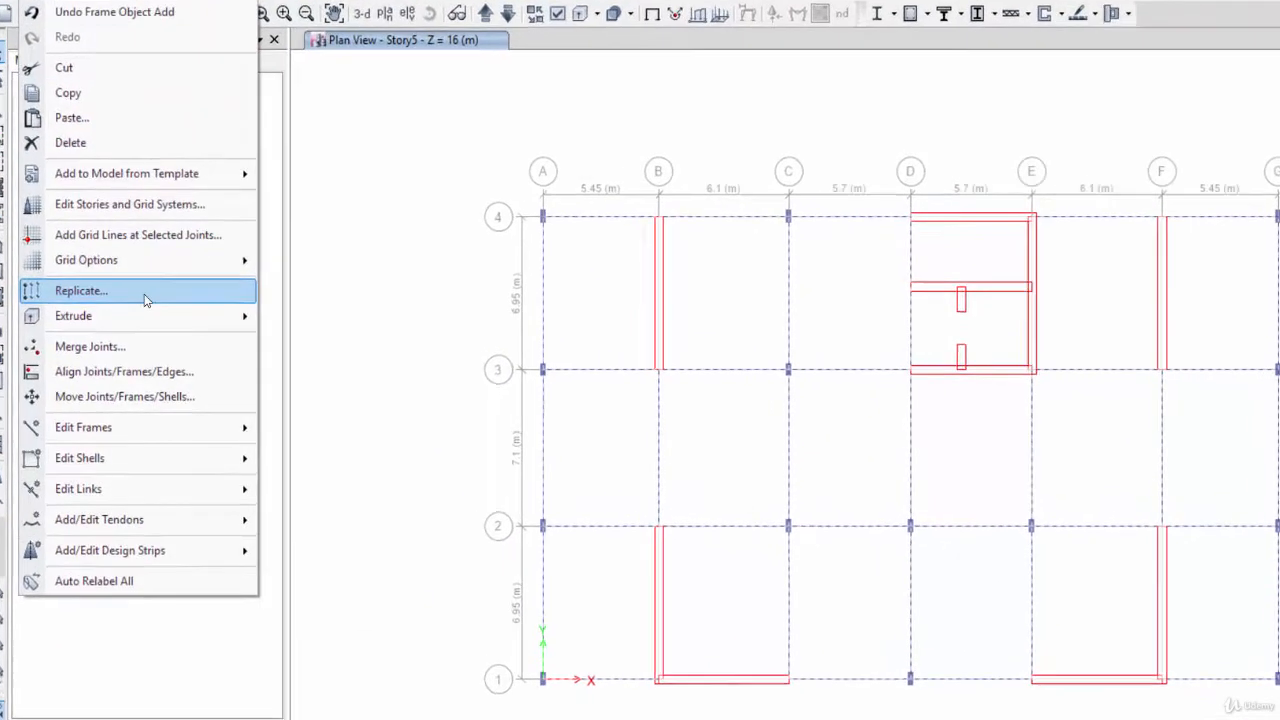
pyautogui.click(141, 314)
pyautogui.click(189, 189)
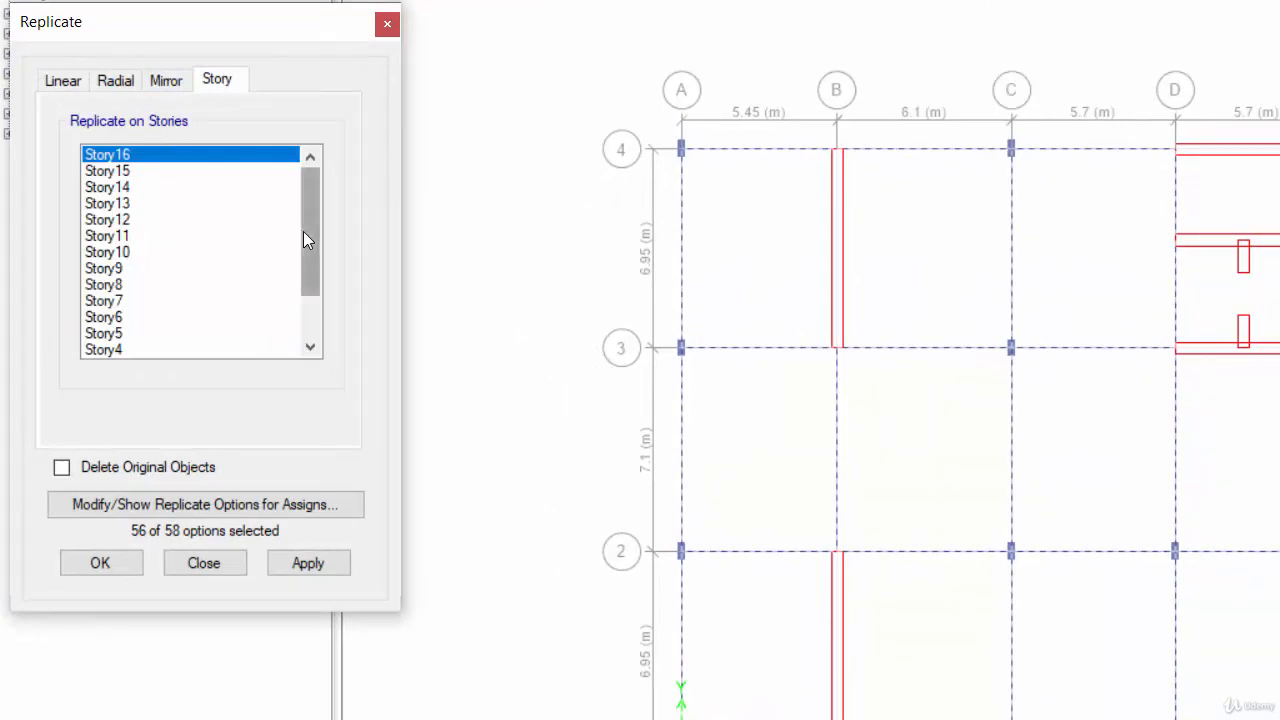
pyautogui.moveTo(303, 237); pyautogui.dragTo(278, 342)
pyautogui.click(115, 249)
pyautogui.hotkey('shift', 'Home')
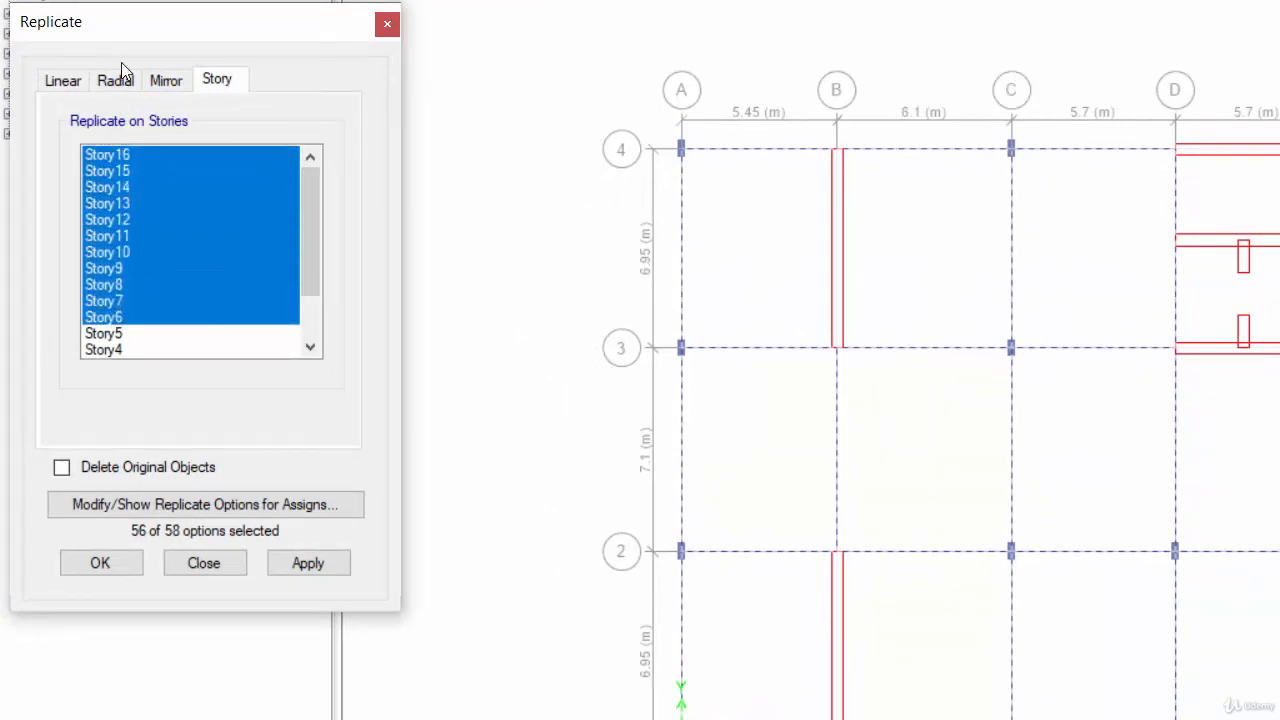
pyautogui.click(100, 563)
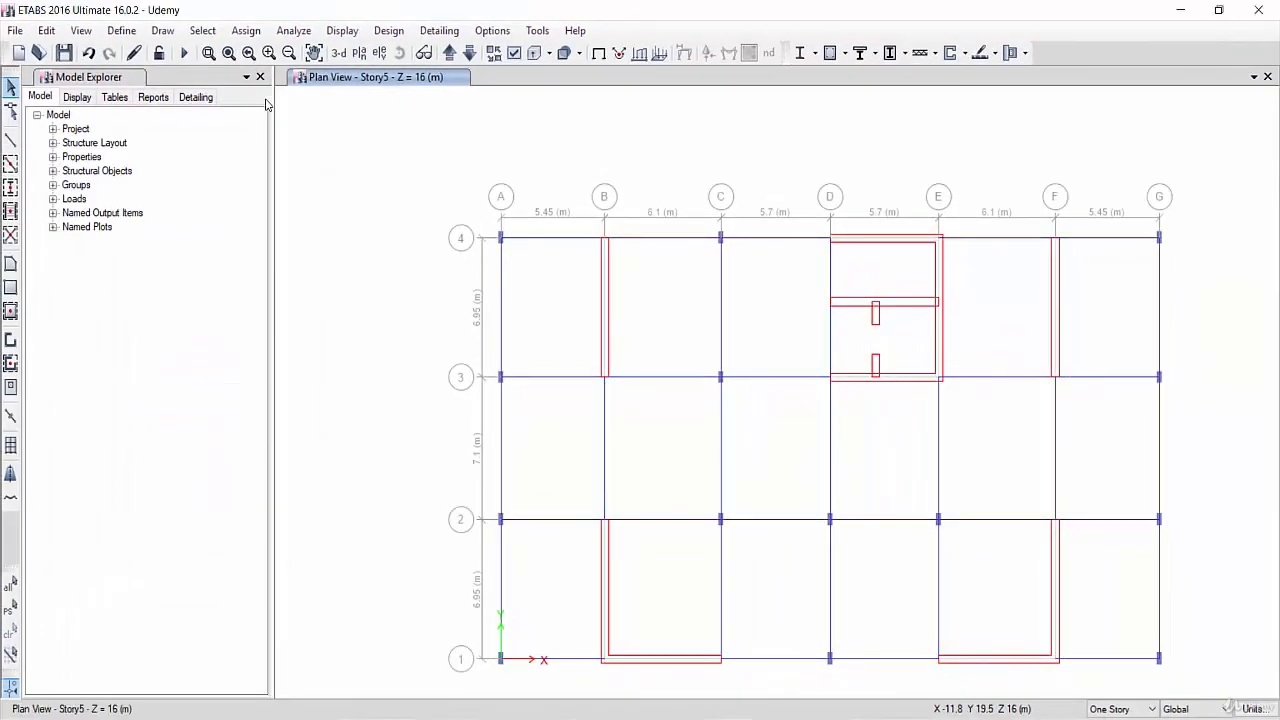
pyautogui.click(339, 53)
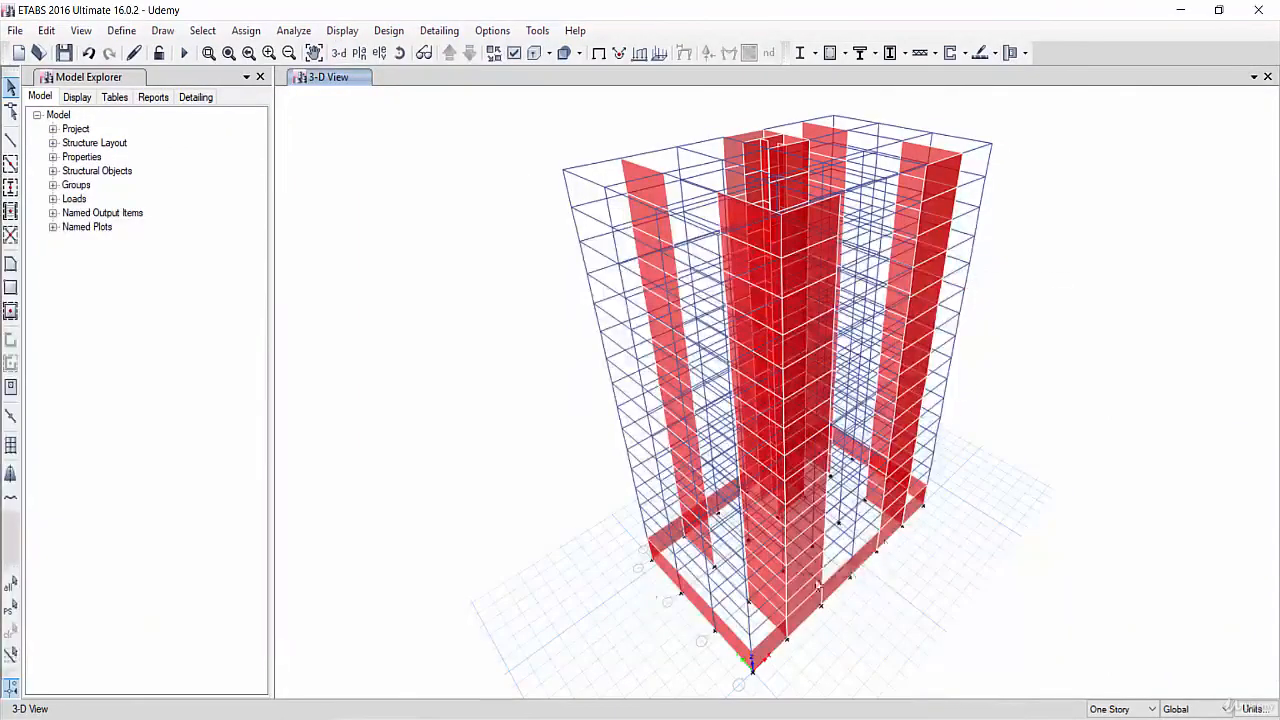